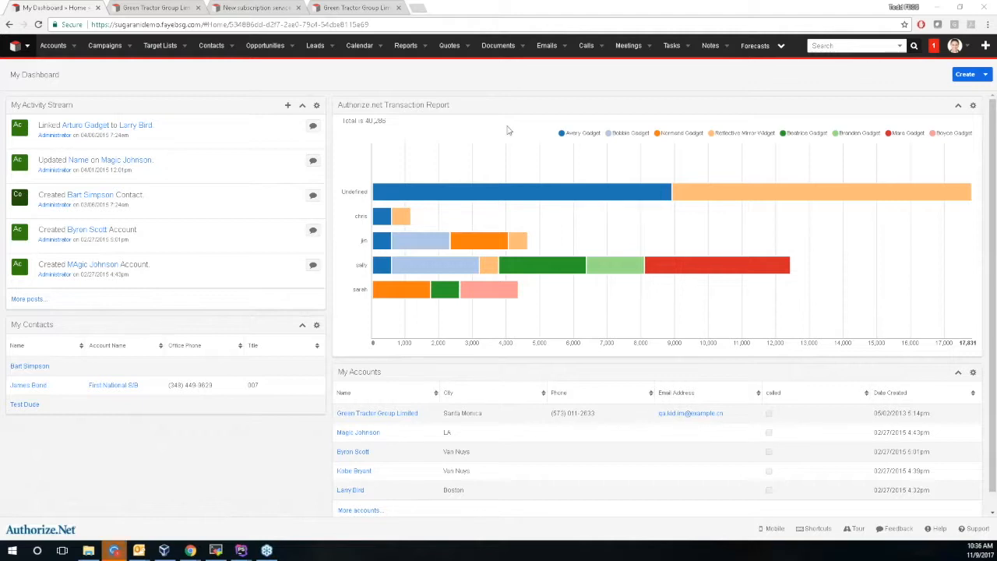
Open the Green Tractor Group Limited account record and its Manage Payment Profiles window.
click(167, 7)
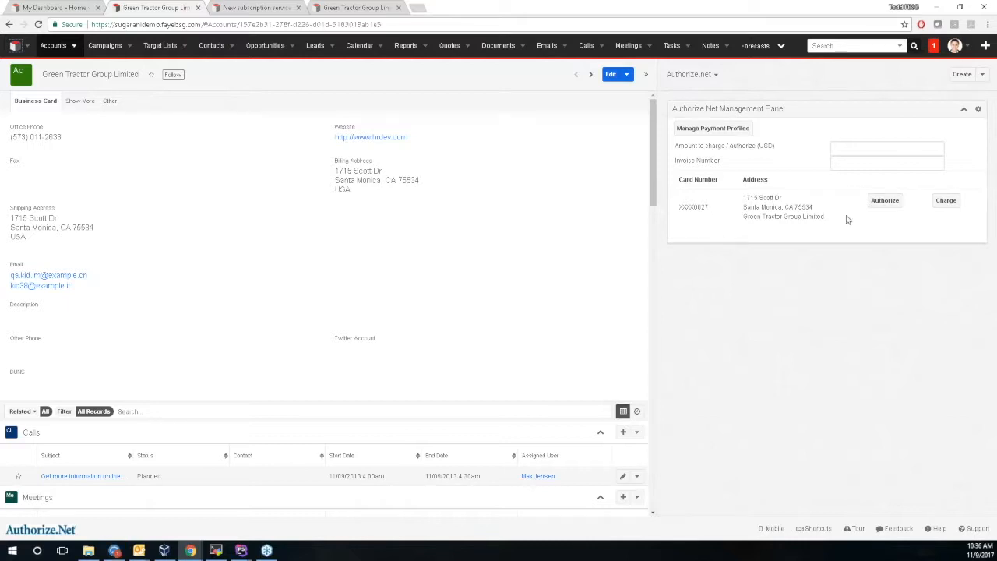
double_click(730, 210)
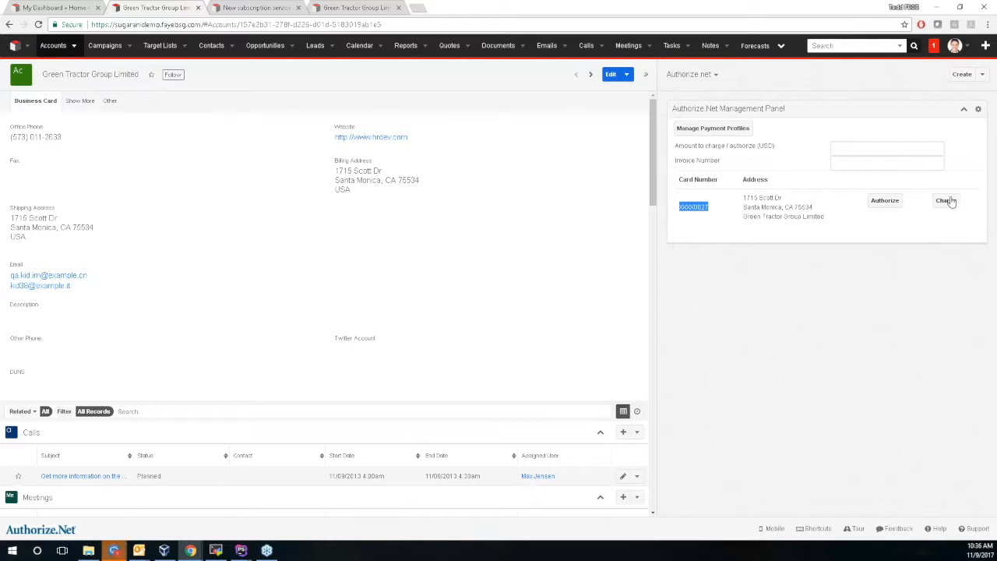
click(731, 130)
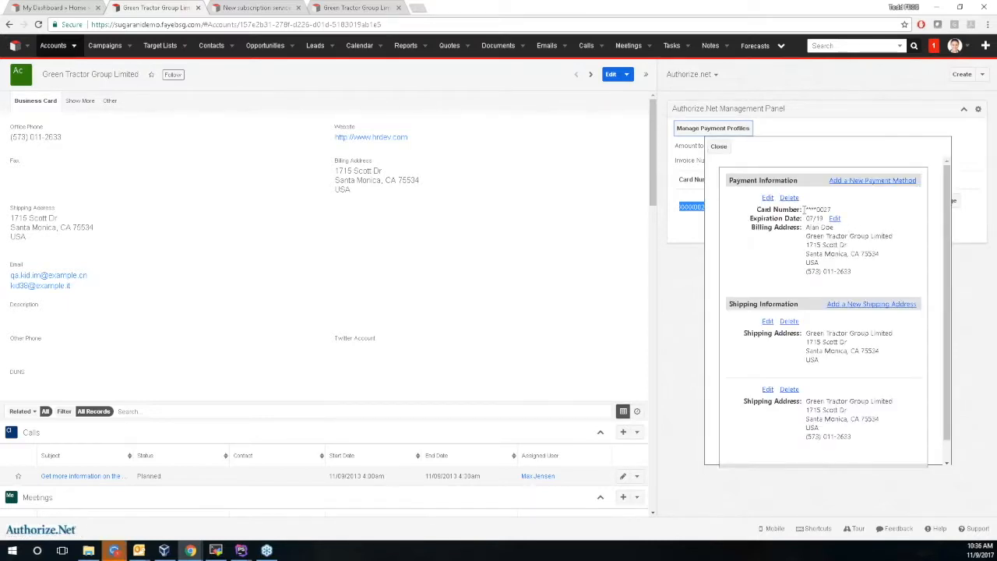
Enter a new card ending 1111 with expiry 11/12 and its security code, then attempt saving.
drag(804, 208, 836, 209)
scroll(827, 248, down, 1)
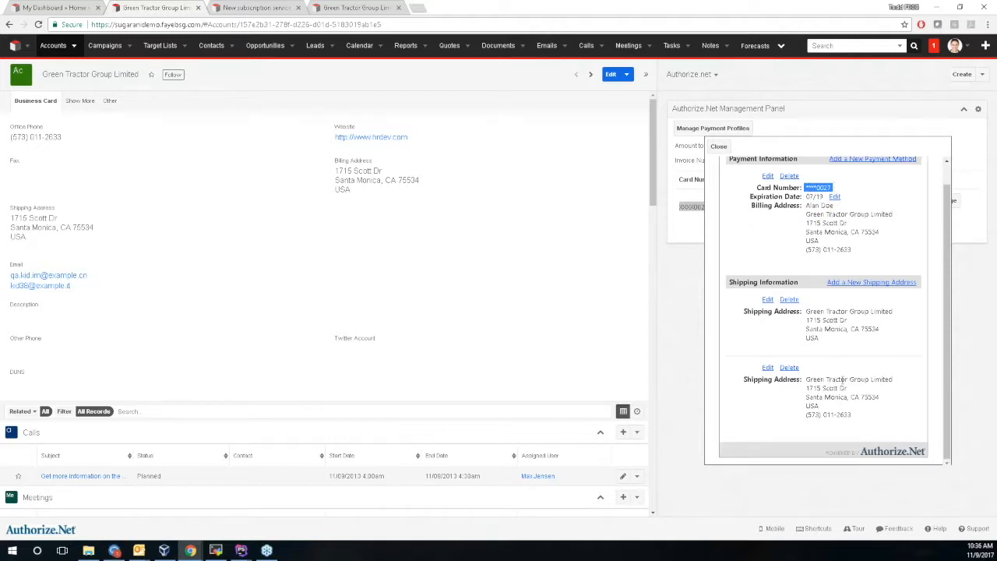
scroll(837, 311, up, 1)
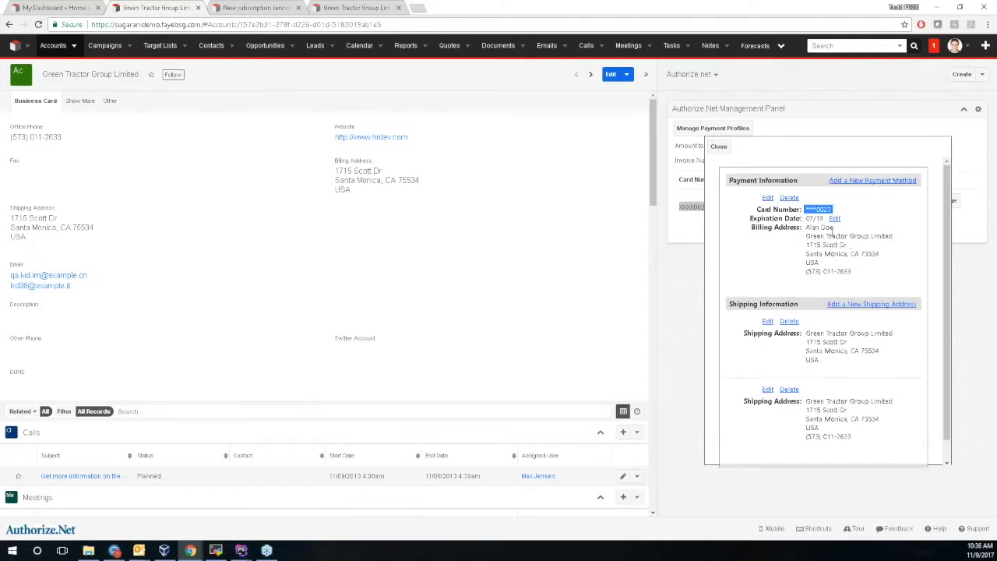
click(870, 181)
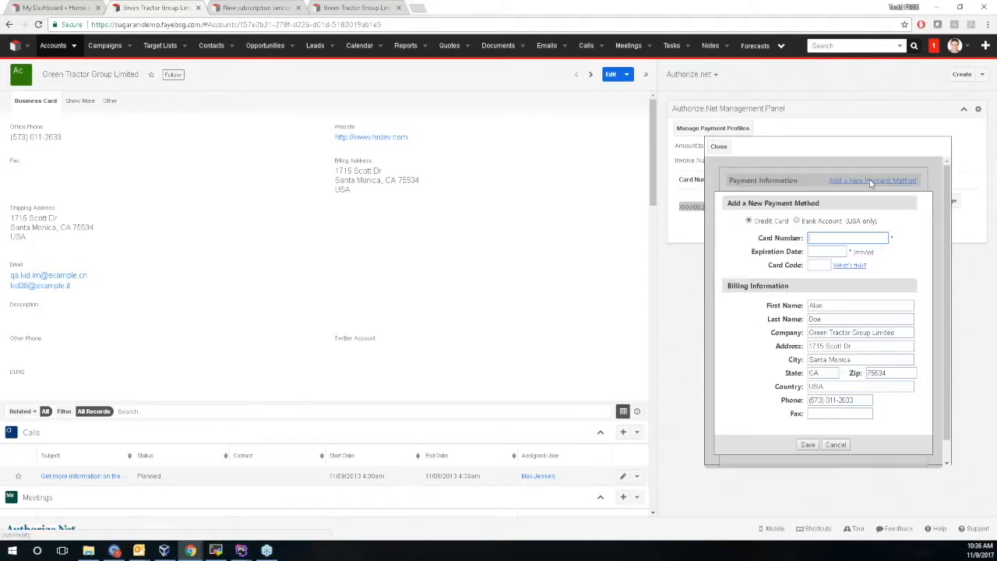
text(4111111111111111)
click(825, 250)
text(11/12)
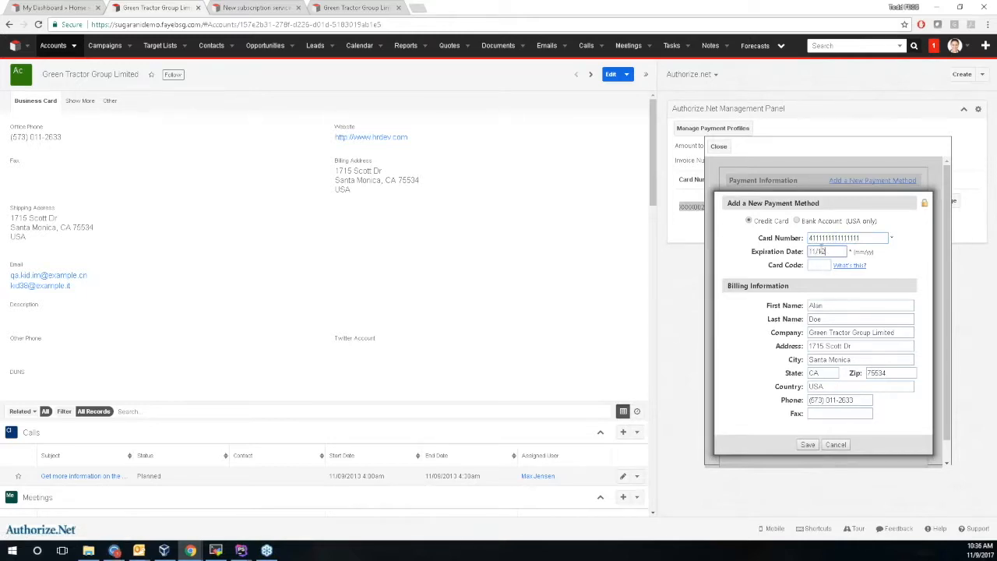
click(819, 265)
text(144)
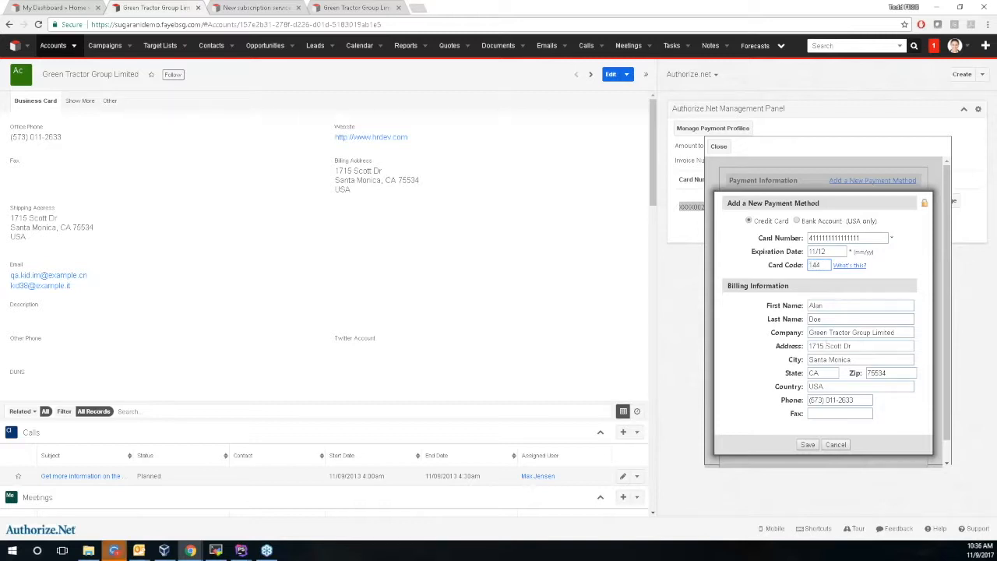
click(807, 444)
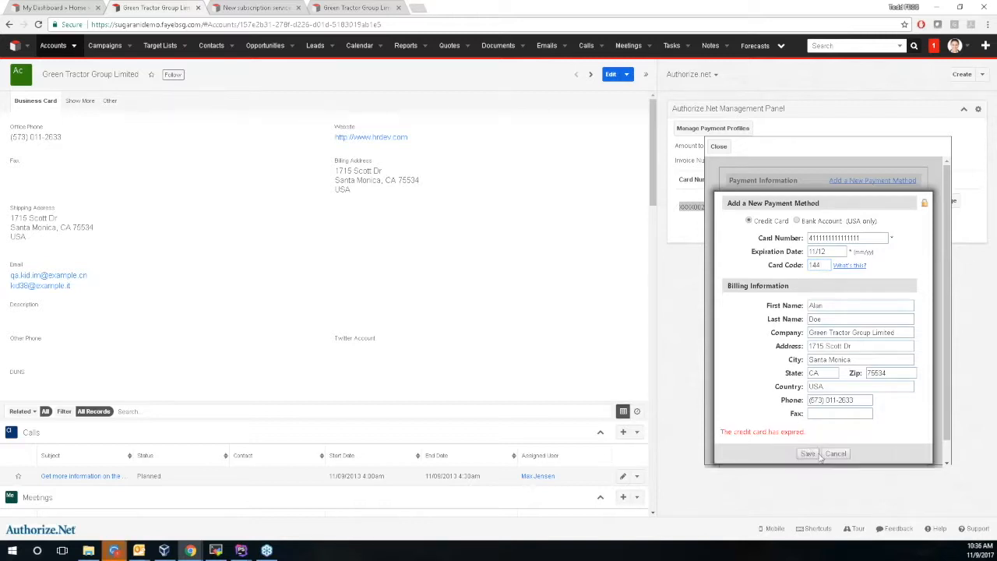
Correct the card's expiry date to 11/19 and save the new payment method.
click(832, 252)
key(BackSpace)
text(9)
click(807, 455)
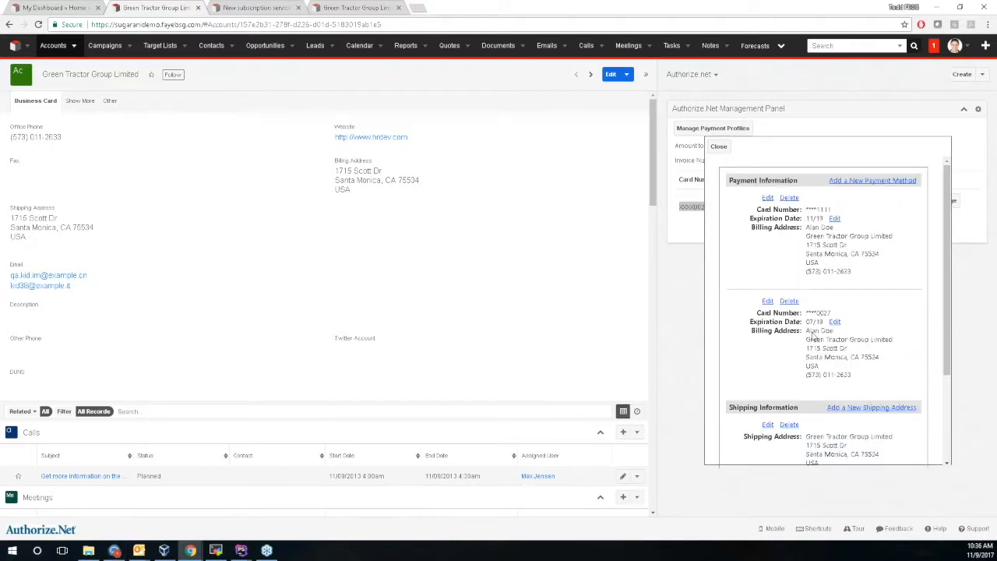
Close the profiles popup and check both card rows, including the new Visa ending 1111, in the Authorize.Net panel.
click(719, 146)
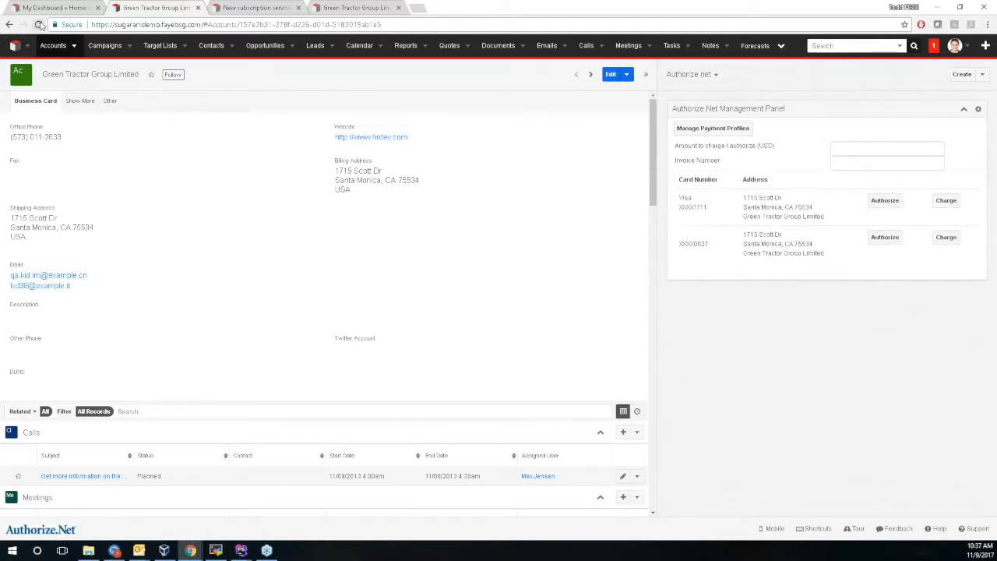
double_click(694, 207)
drag(709, 244, 690, 243)
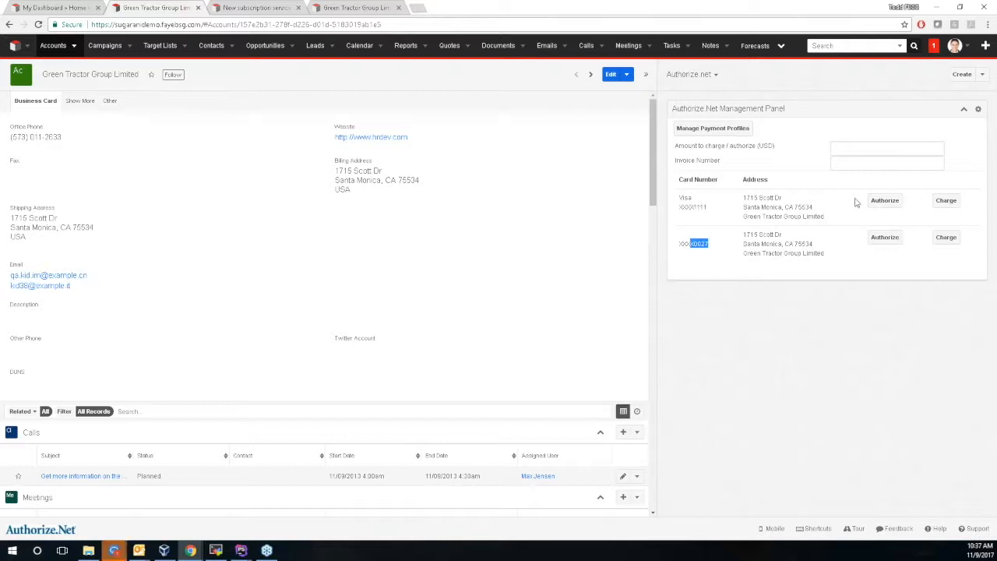
click(837, 154)
click(853, 159)
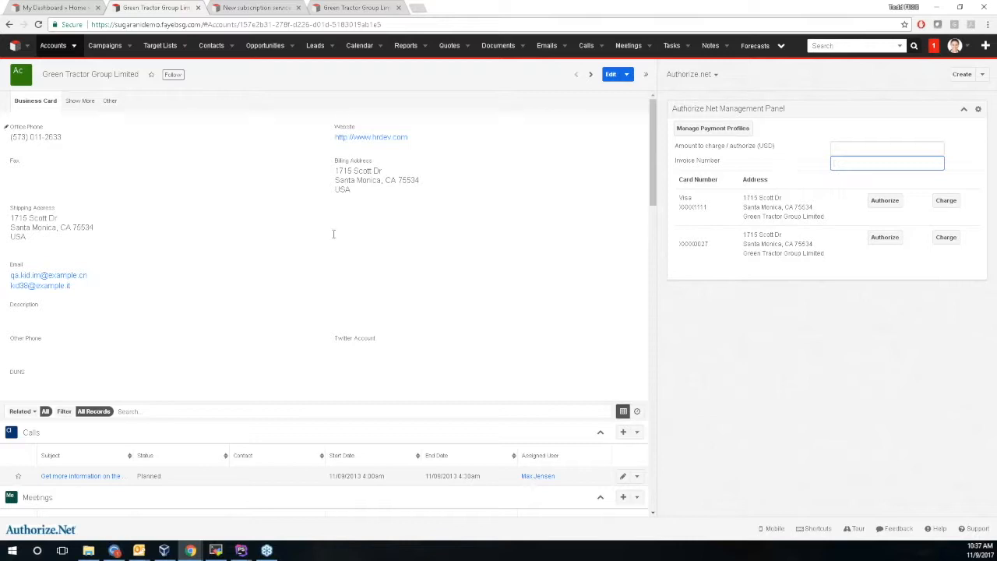
scroll(178, 159, down, 10)
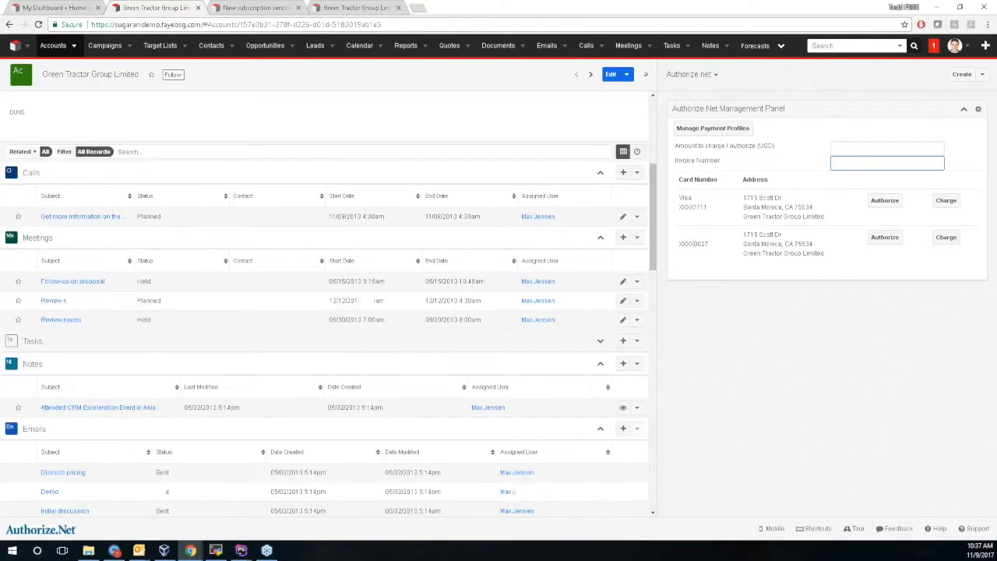
Switch to quote 15 'New subscription service' and review its two stored payment profiles.
click(241, 7)
scroll(172, 239, up, 10)
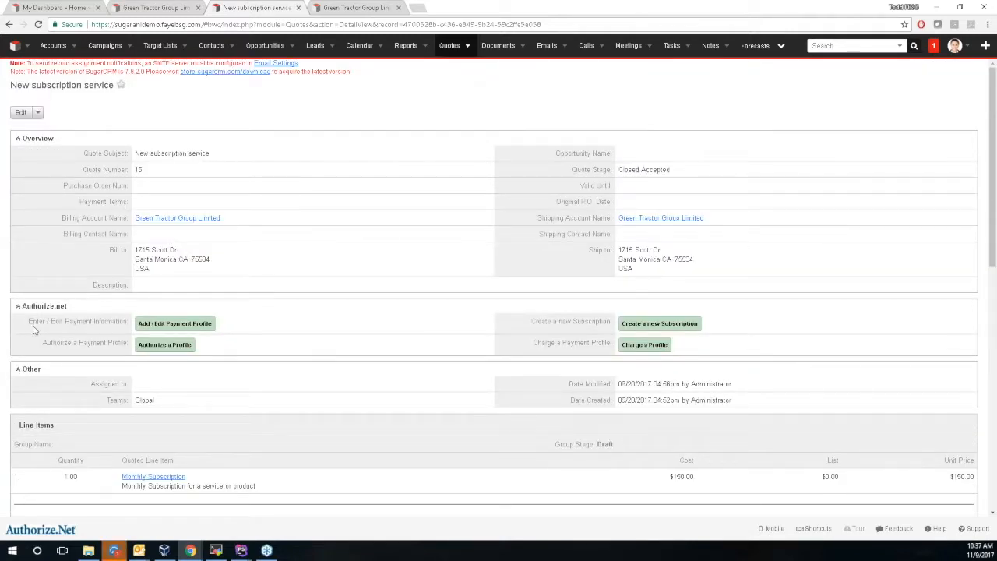
click(176, 350)
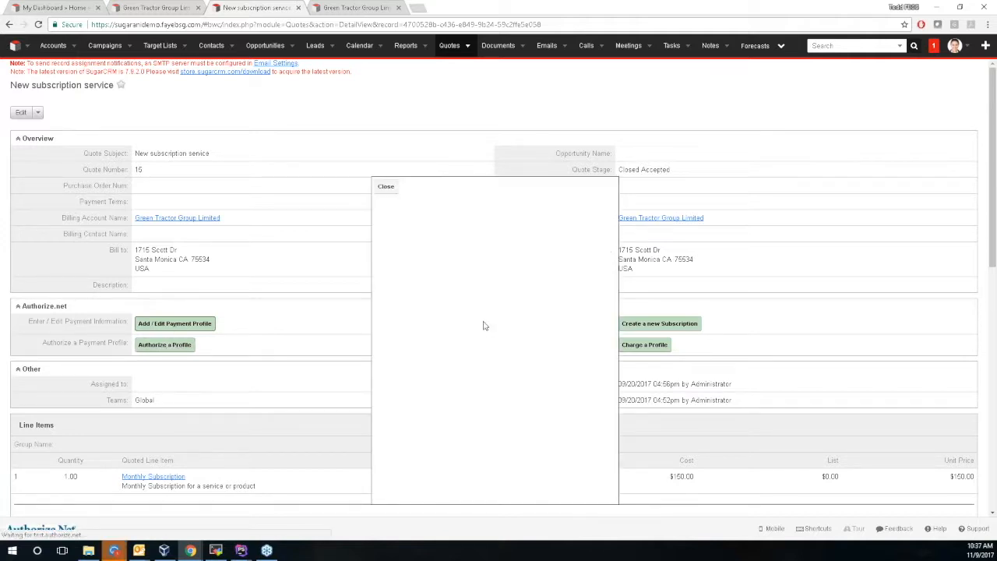
scroll(493, 293, down, 3)
scroll(483, 233, up, 2)
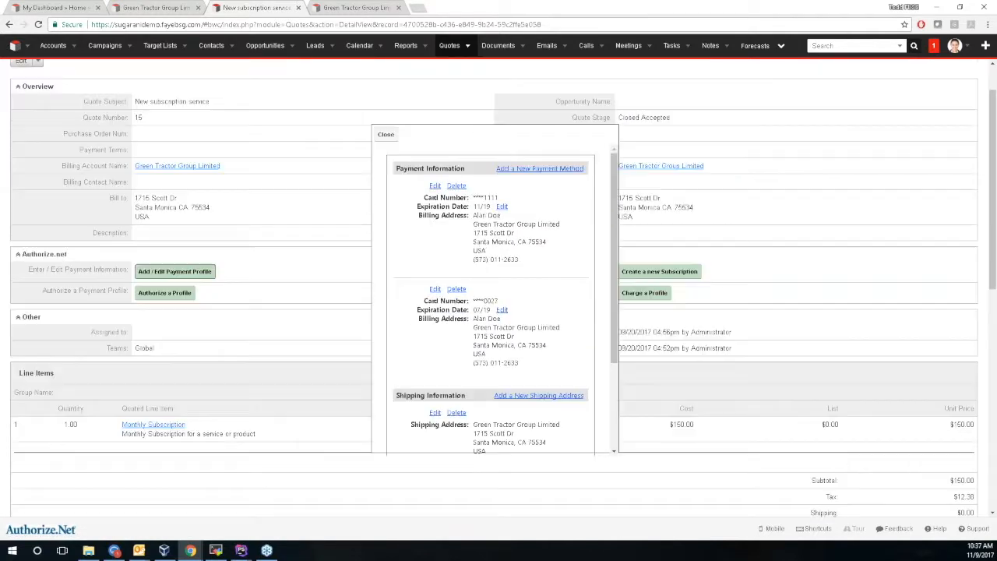
click(386, 134)
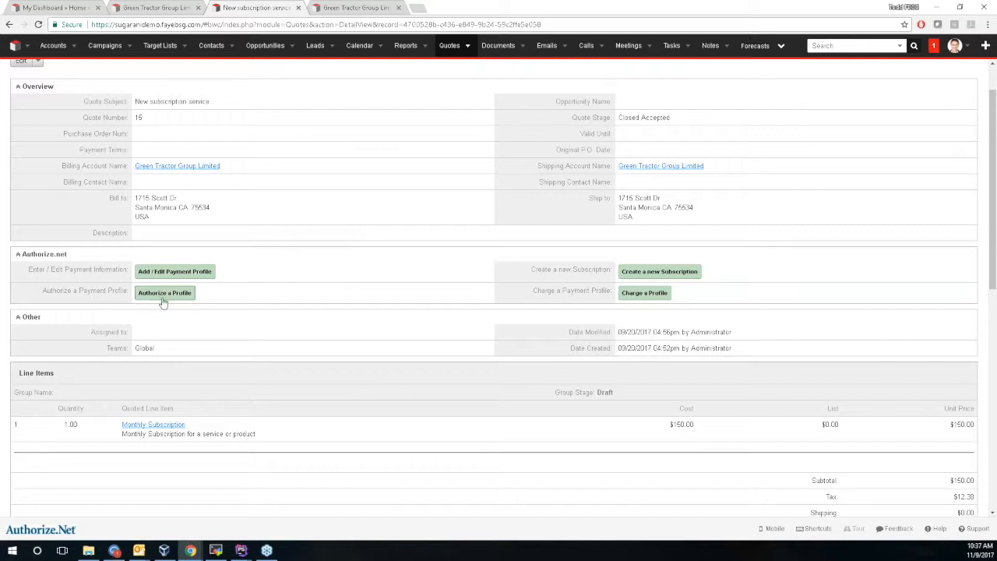
click(670, 279)
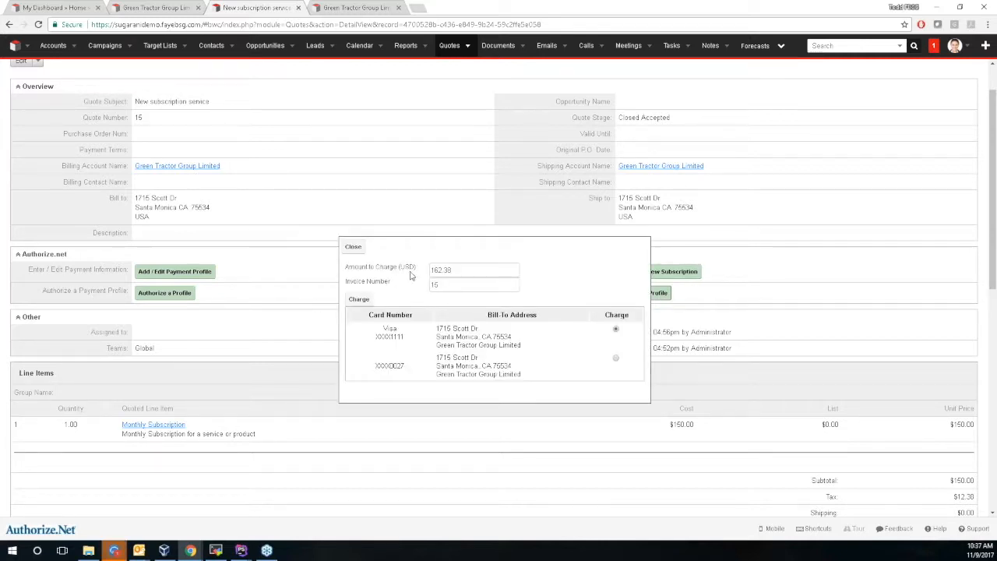
double_click(433, 270)
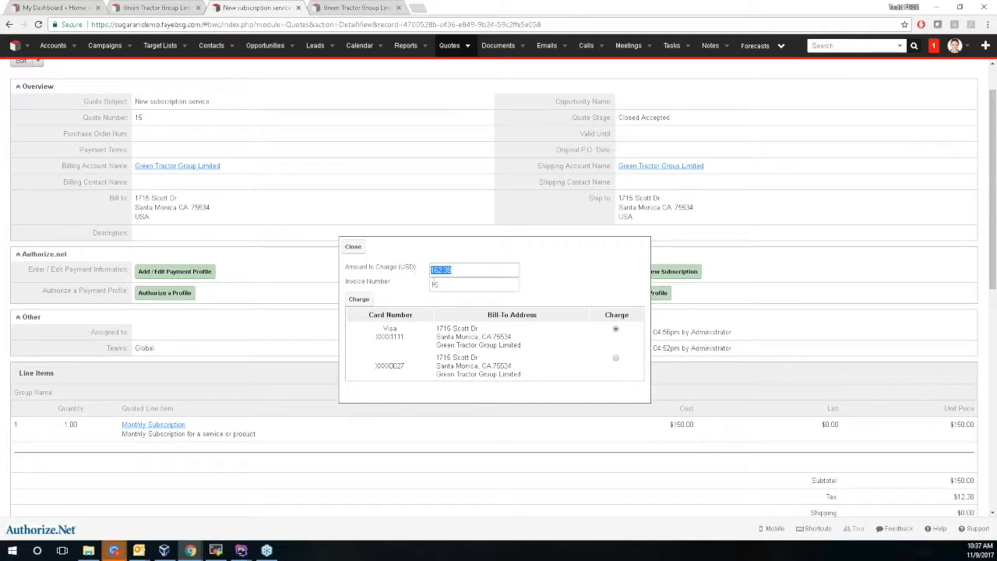
double_click(435, 285)
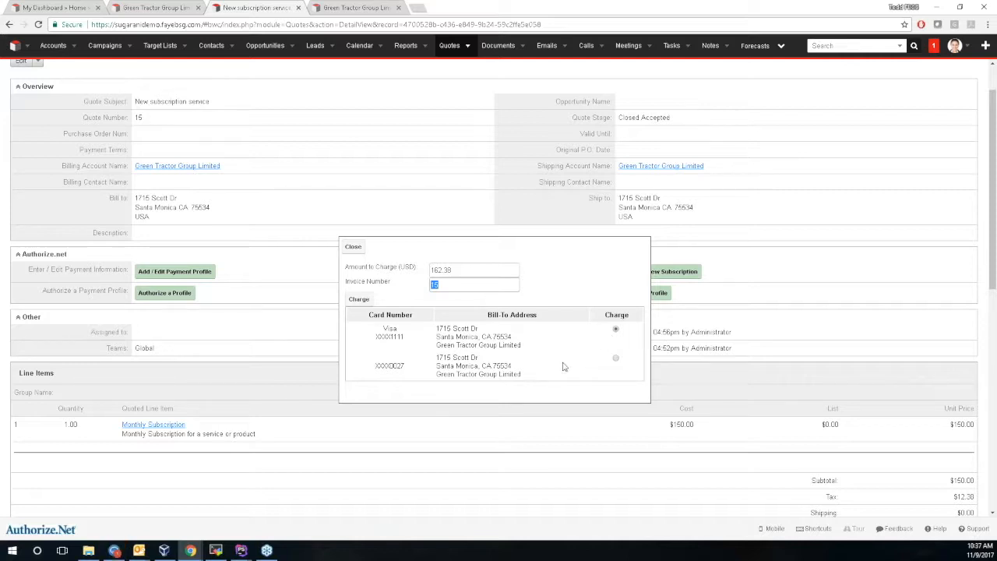
click(352, 246)
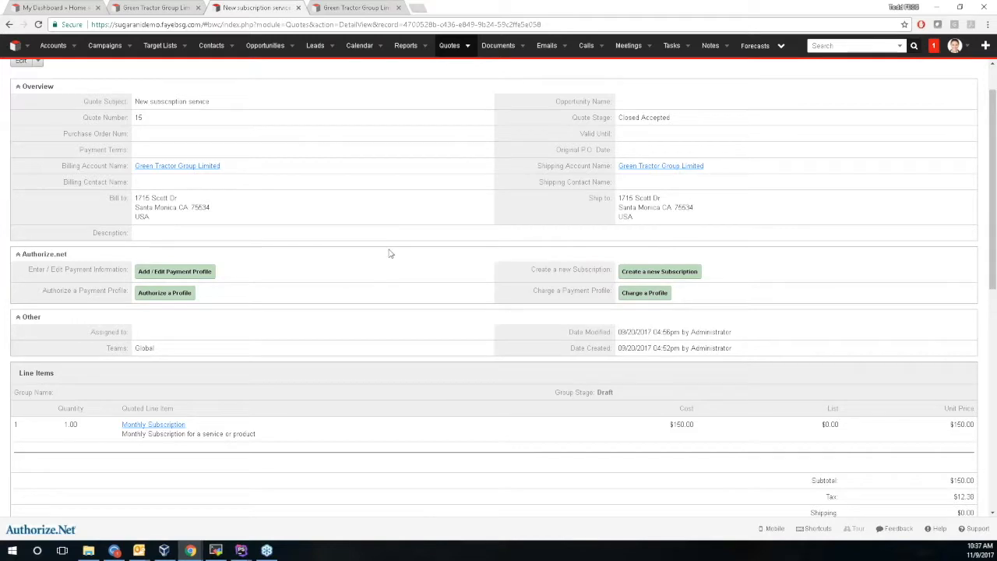
Review a new subscription form prefilled with 162.38 and 1-month duration, then close it unsubmitted.
click(650, 277)
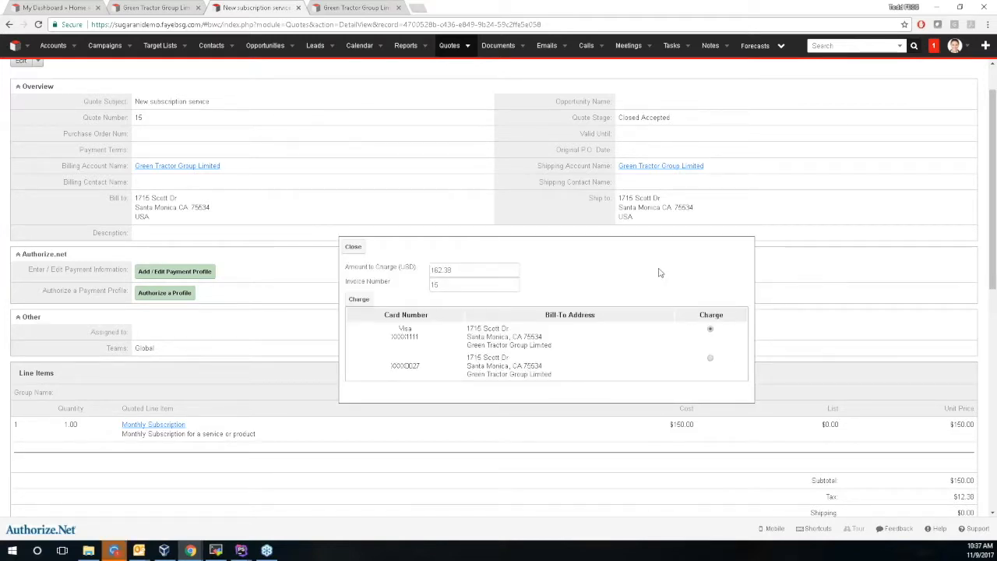
drag(652, 287, 621, 288)
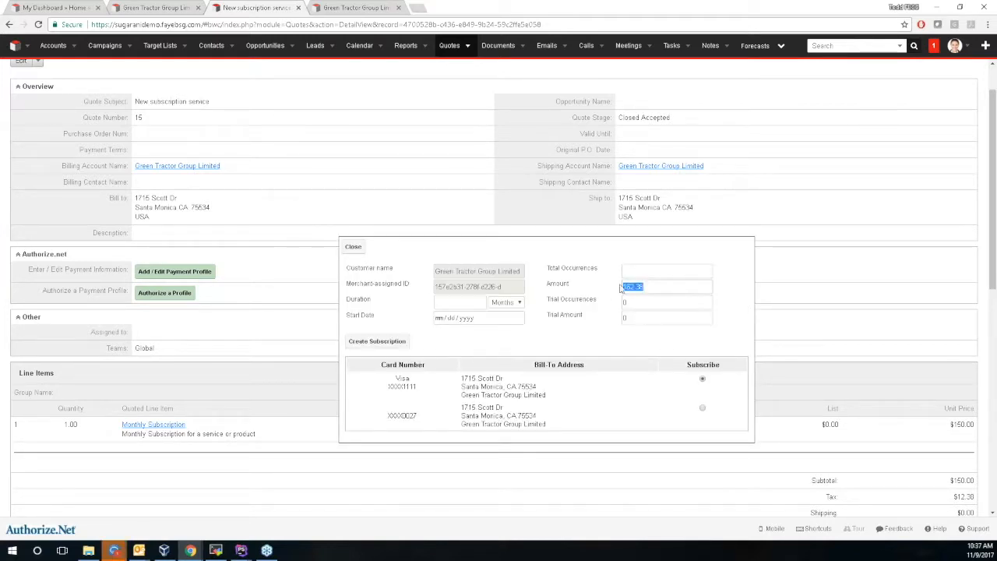
click(350, 307)
text(1)
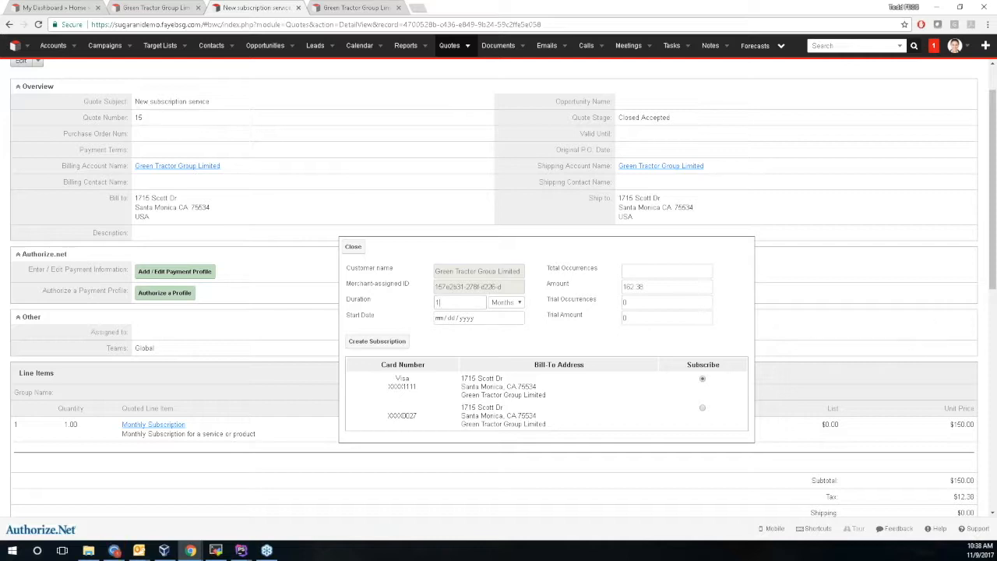
click(518, 317)
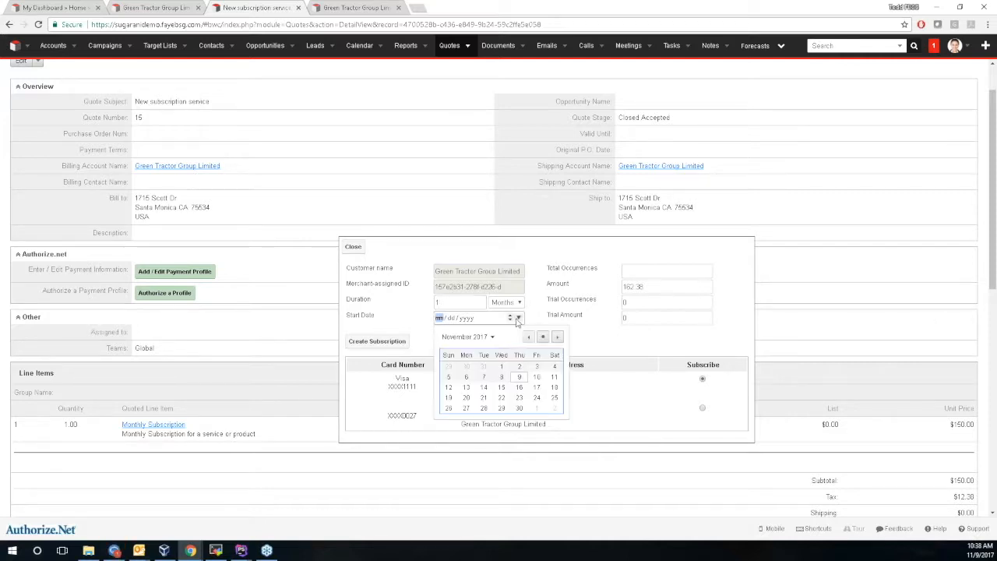
click(646, 291)
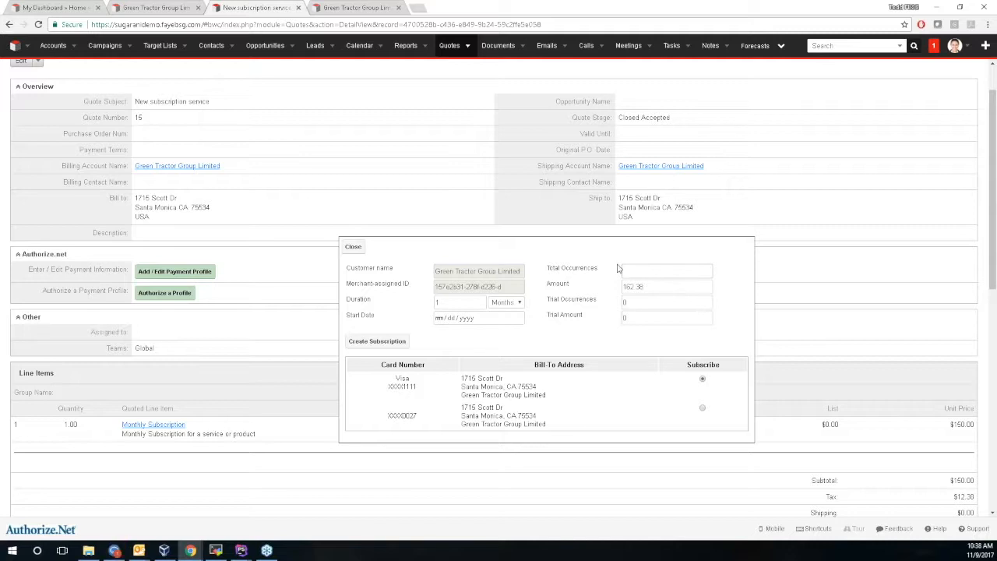
double_click(651, 303)
drag(383, 387, 602, 422)
click(602, 421)
click(353, 246)
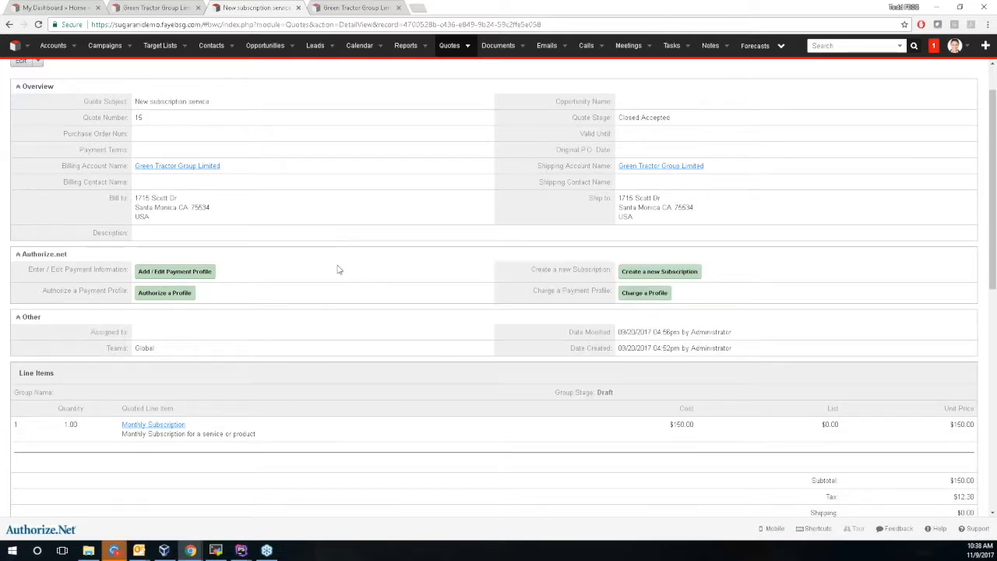
Check Green Tractor's active $162.38 subscription record, then open the Authorize.Net Transaction Log module.
click(375, 6)
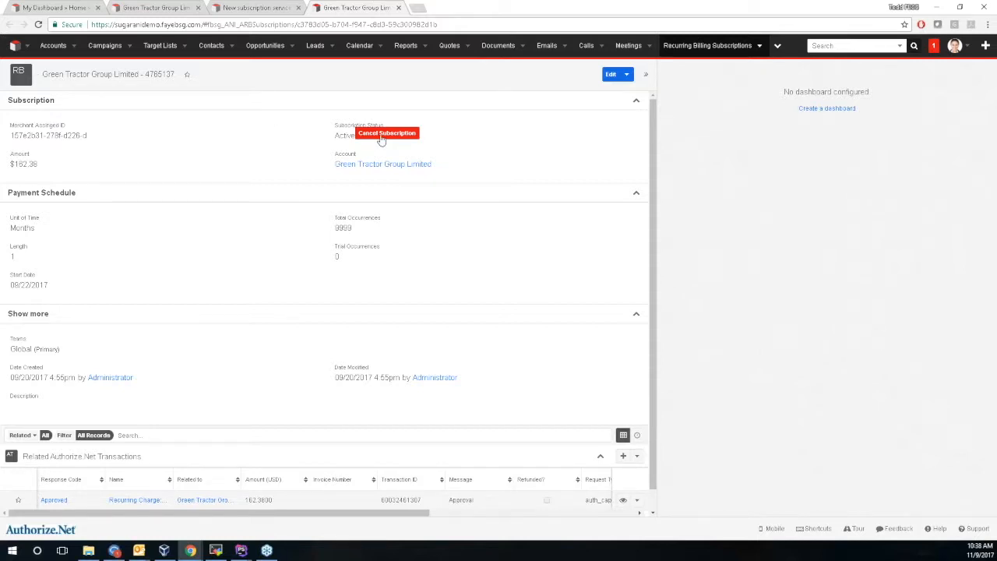
scroll(318, 165, down, 1)
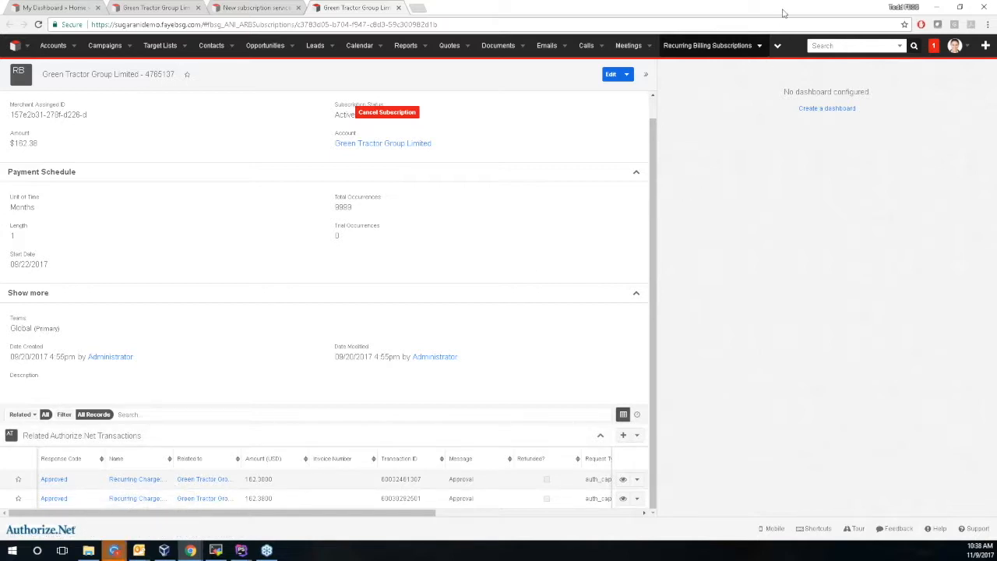
click(777, 45)
click(814, 197)
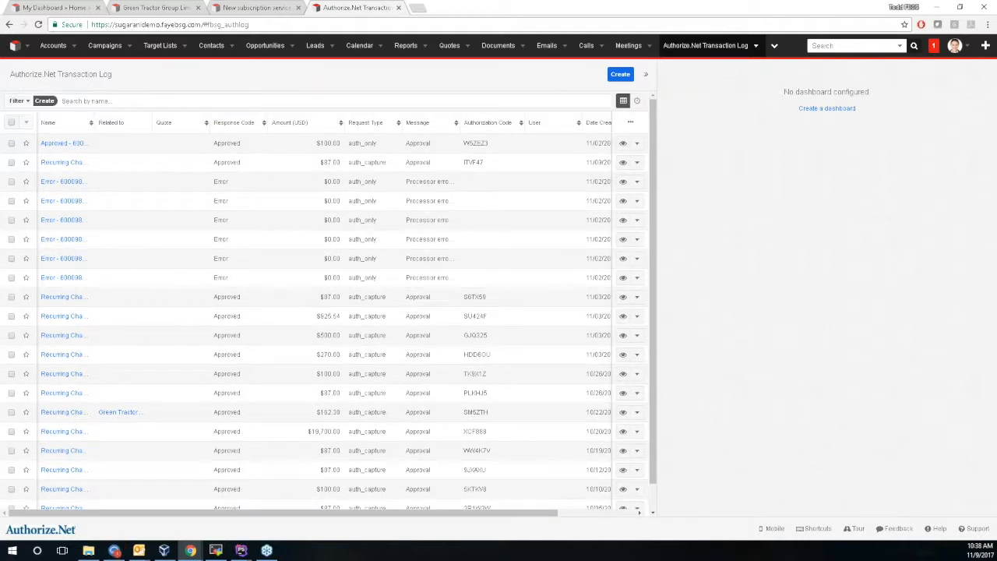
Zoom the transaction log to 125% and open a Recurring Charge entry in a new tab.
key(ctrl+plus)
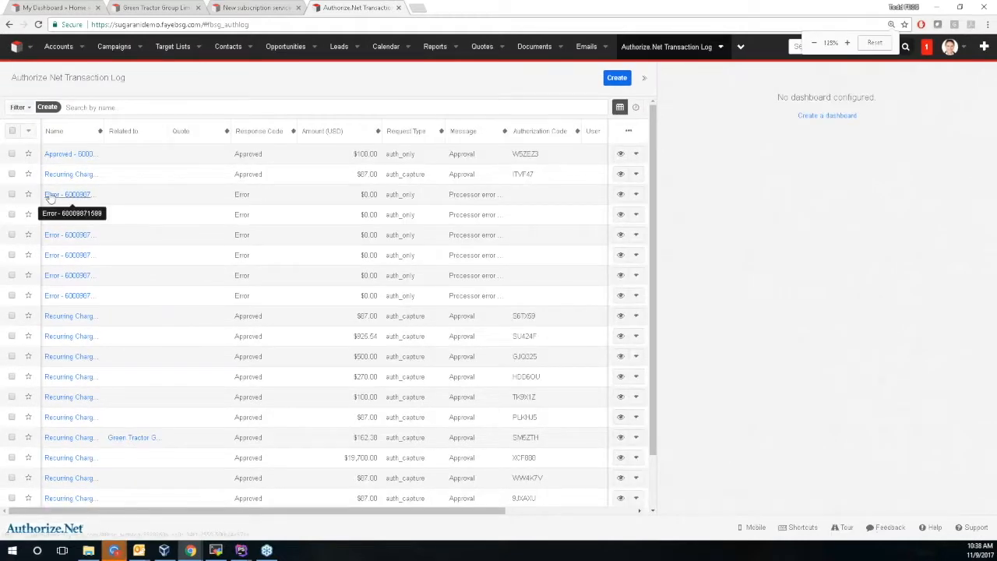
key(ctrl+plus)
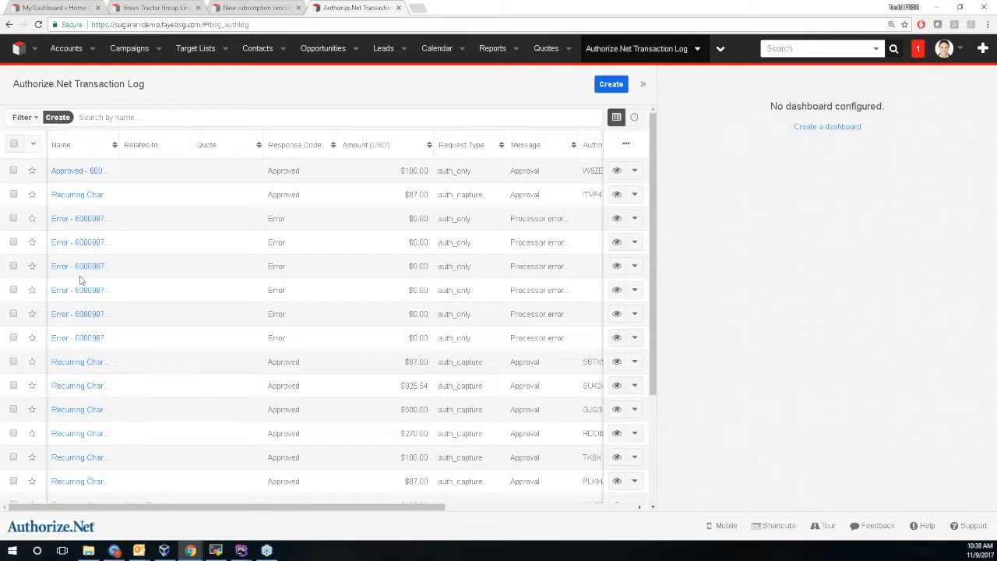
middle_click(81, 195)
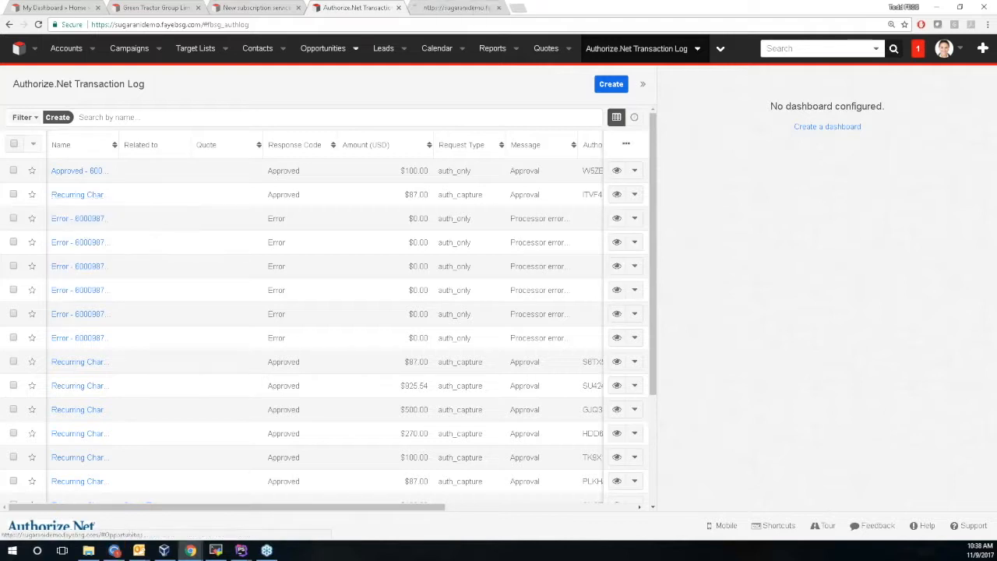
Switch to the new tab showing the approved $87.00 Visa recurring charge record.
click(413, 8)
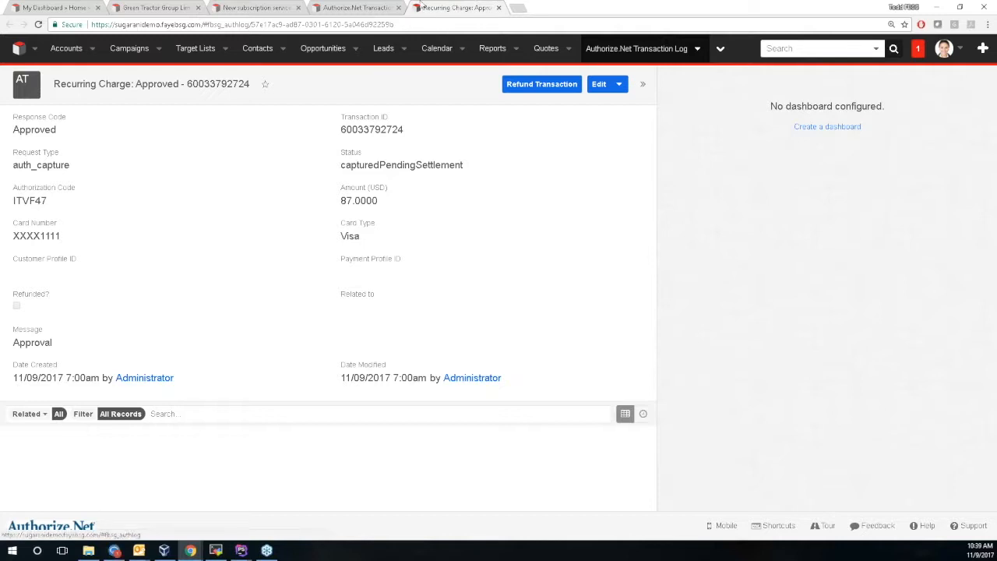
Return to the Authorize.Net Transaction Log list and load more entries, including older $1,732.00 charges.
click(617, 48)
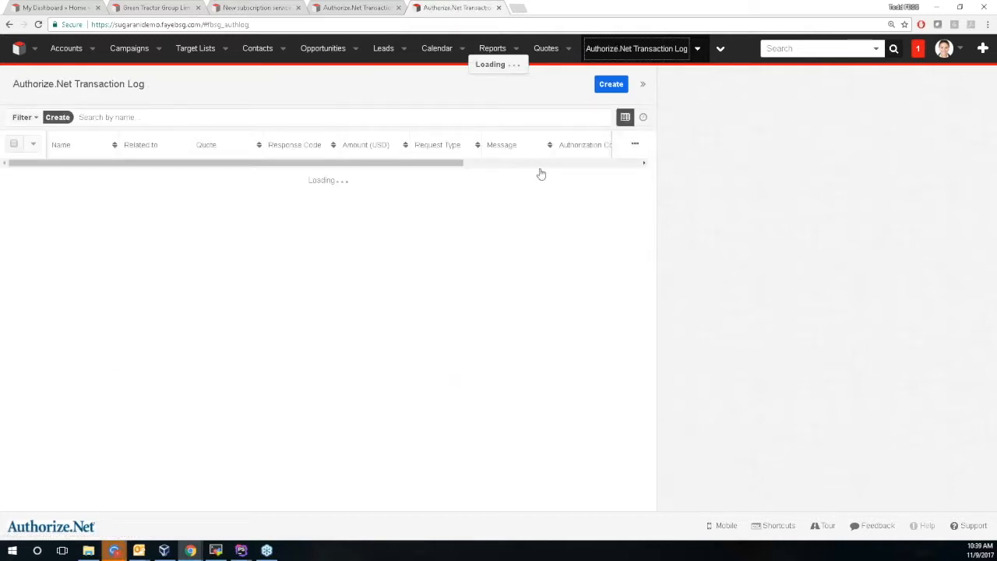
scroll(163, 260, down, 3)
click(116, 501)
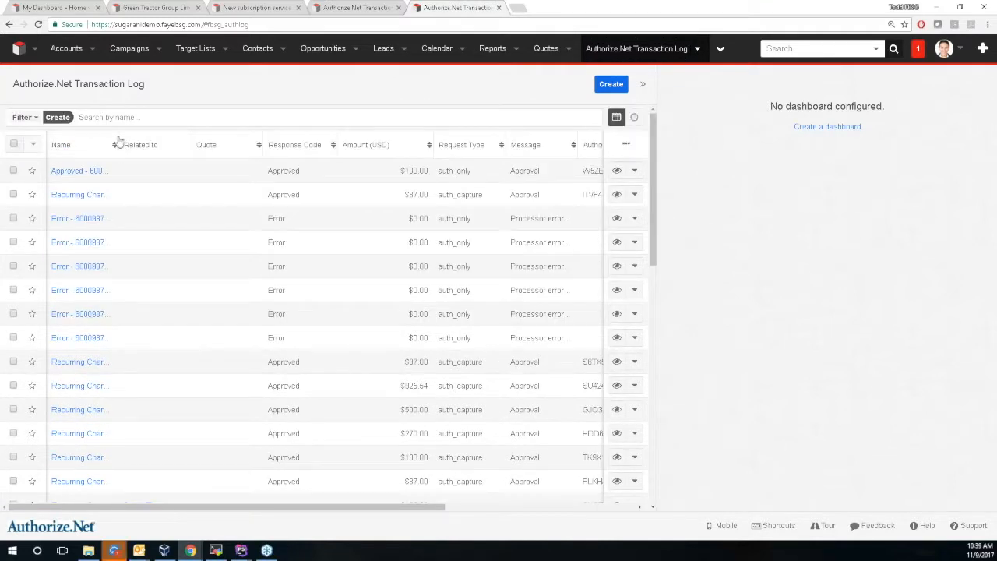
scroll(125, 156, down, 10)
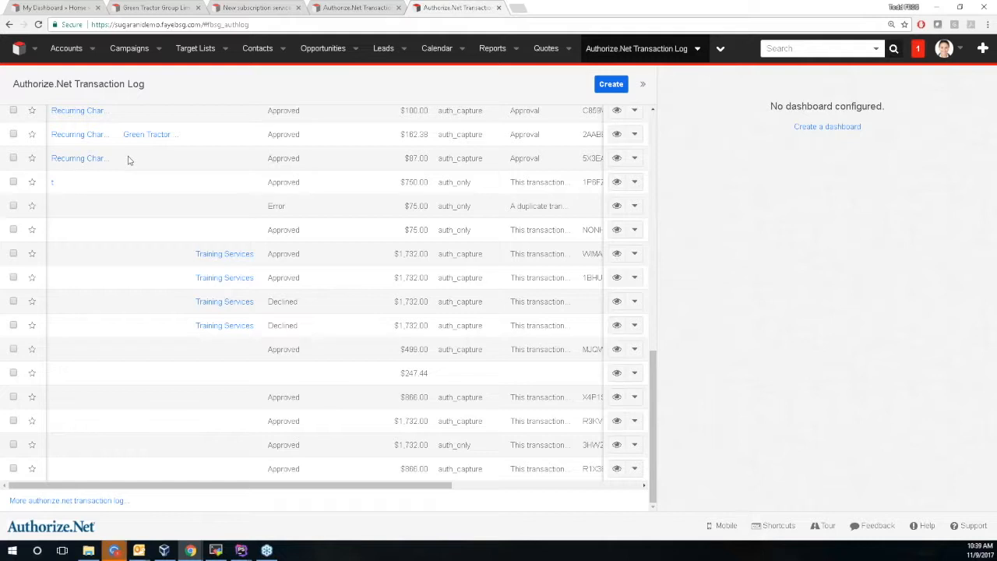
scroll(125, 163, up, 10)
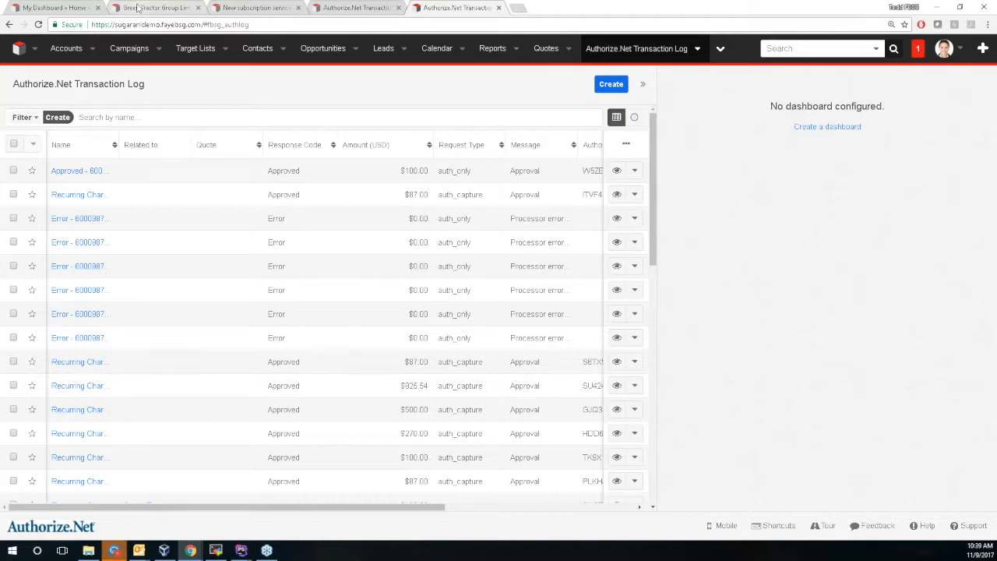
Back on the Green Tractor account, scroll to the ARB Subscriptions and Transaction Log subpanels.
click(138, 6)
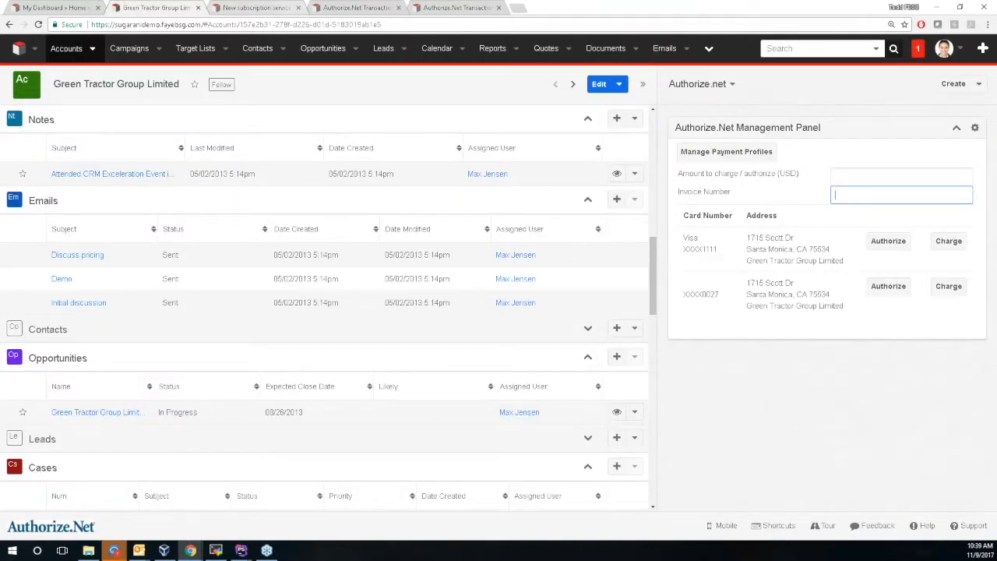
scroll(156, 191, up, 5)
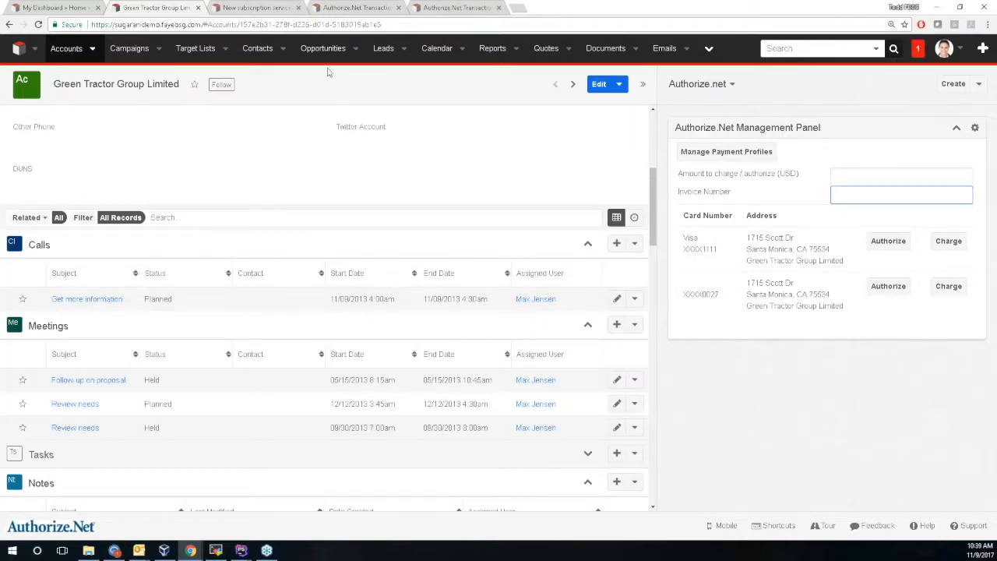
click(277, 11)
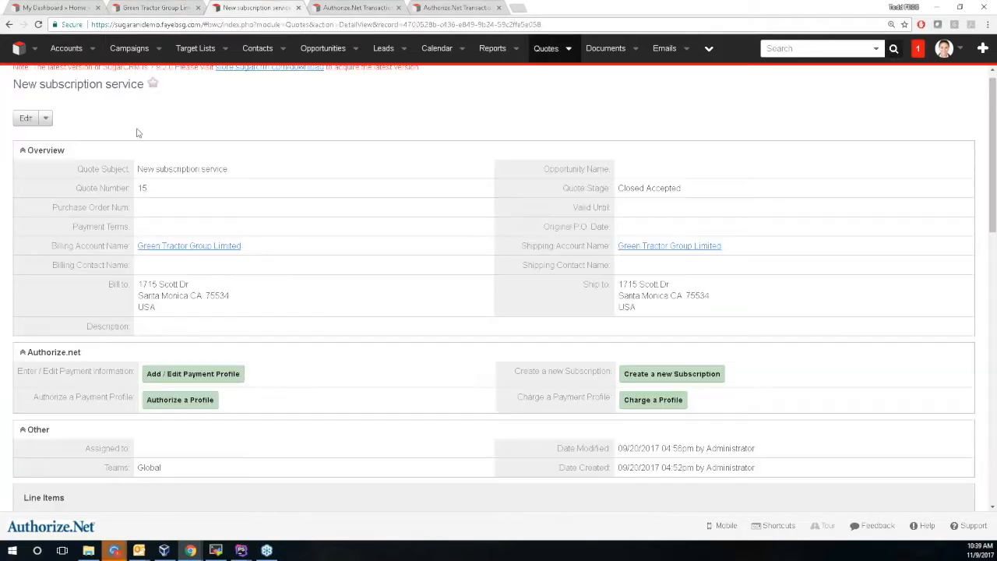
click(155, 7)
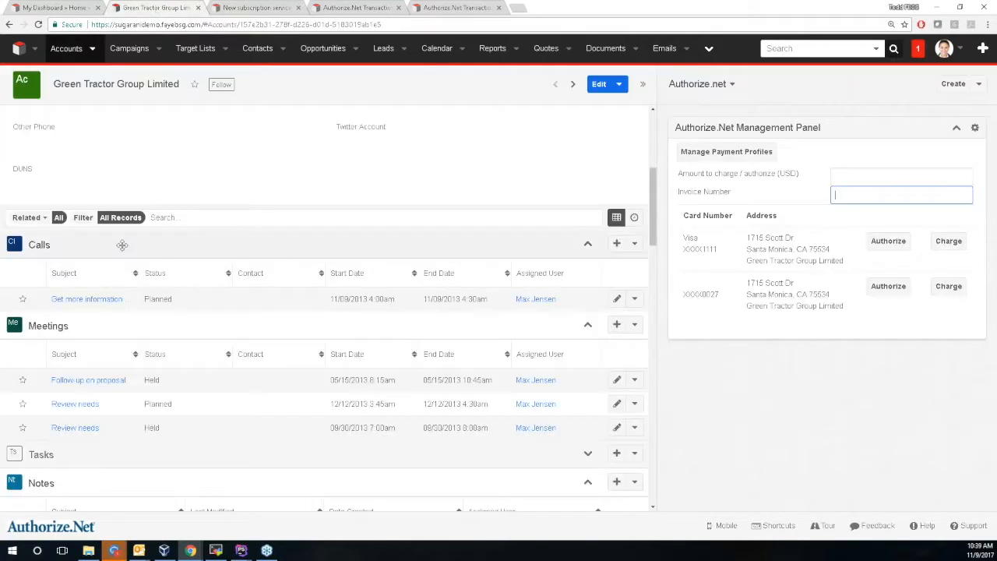
scroll(120, 238, down, 10)
scroll(91, 333, down, 4)
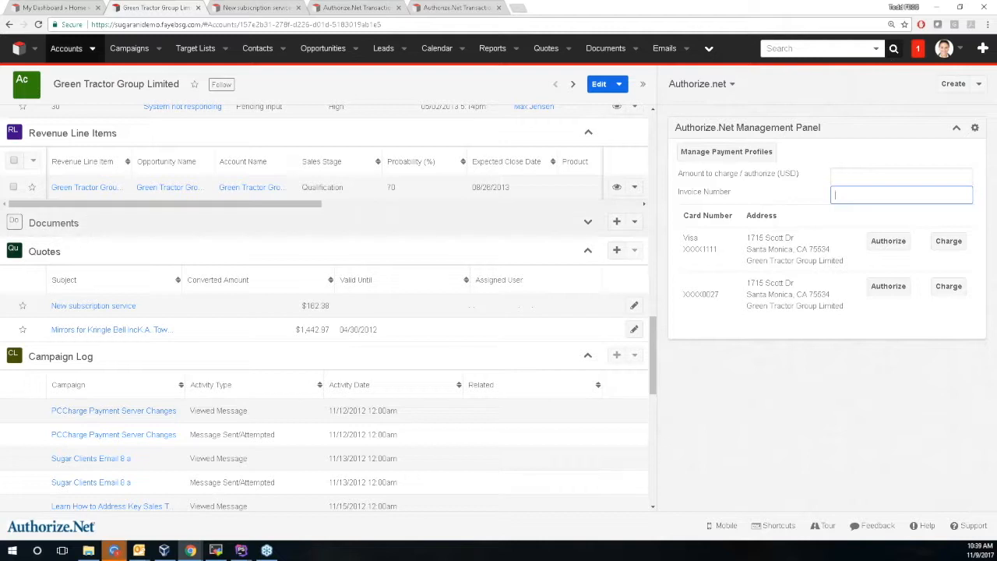
scroll(91, 333, down, 5)
scroll(97, 364, down, 2)
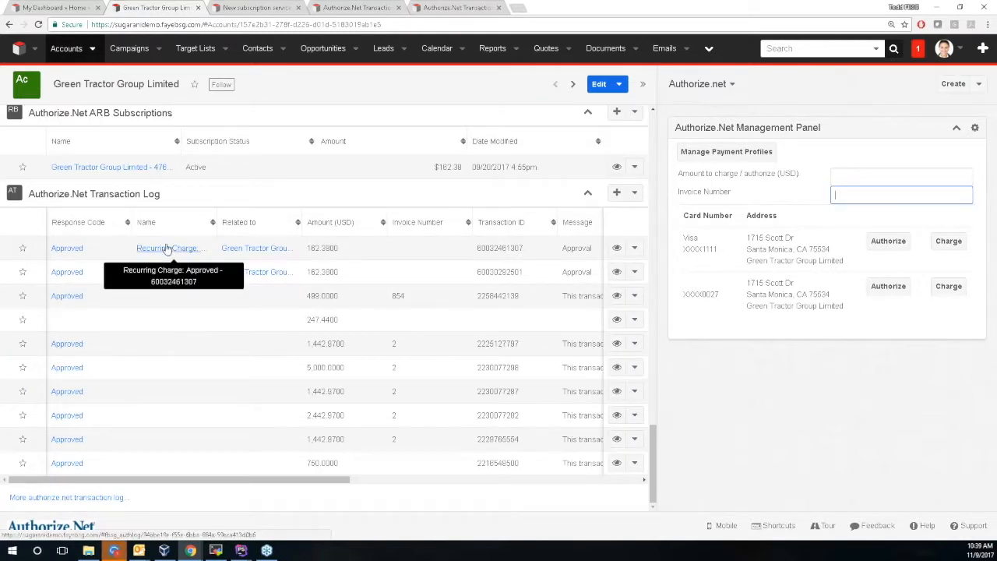
click(492, 483)
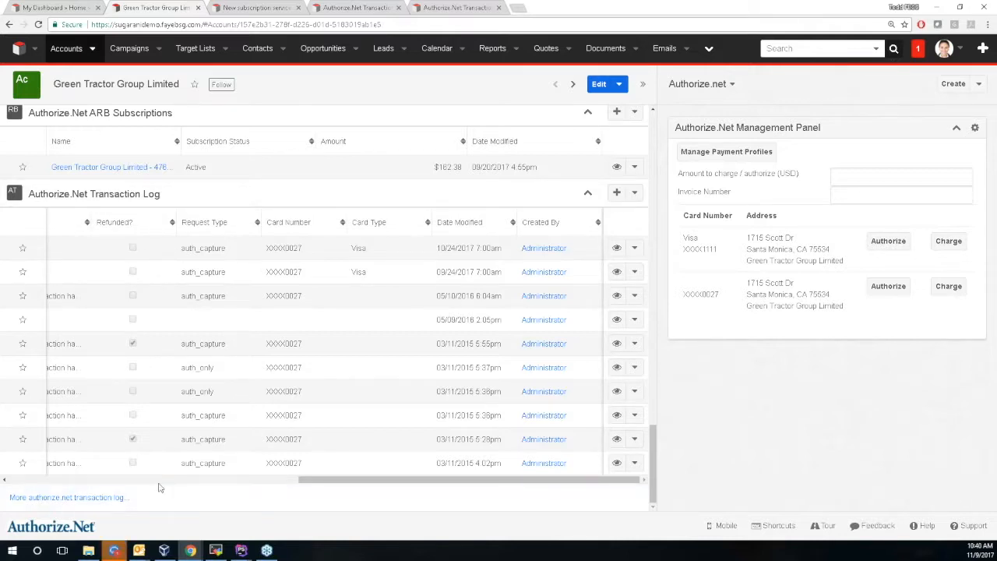
Open the Authorize.net Transaction Report from Reports and review its grouped transactions, including the Avery Gadget rows.
click(494, 50)
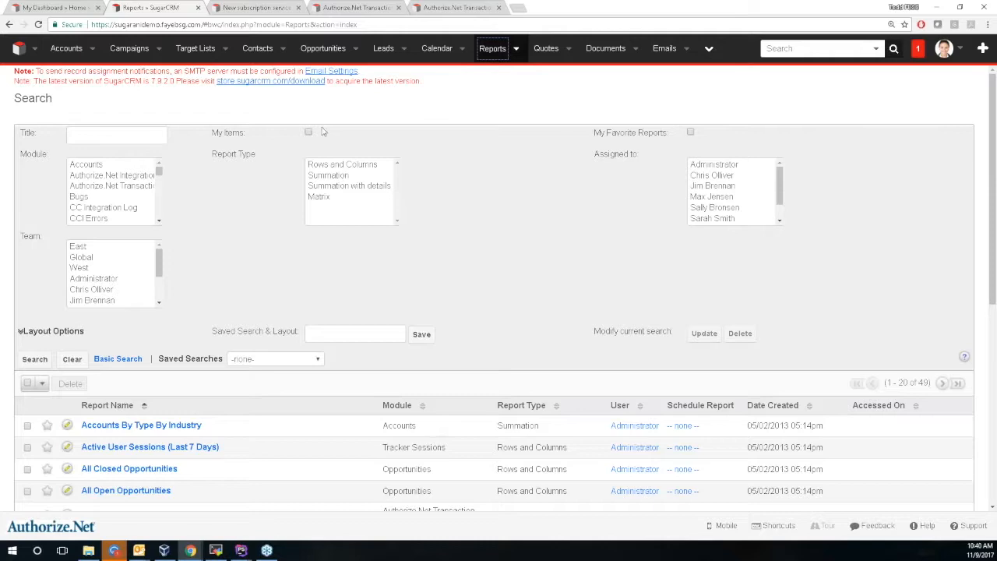
scroll(260, 240, down, 3)
click(198, 335)
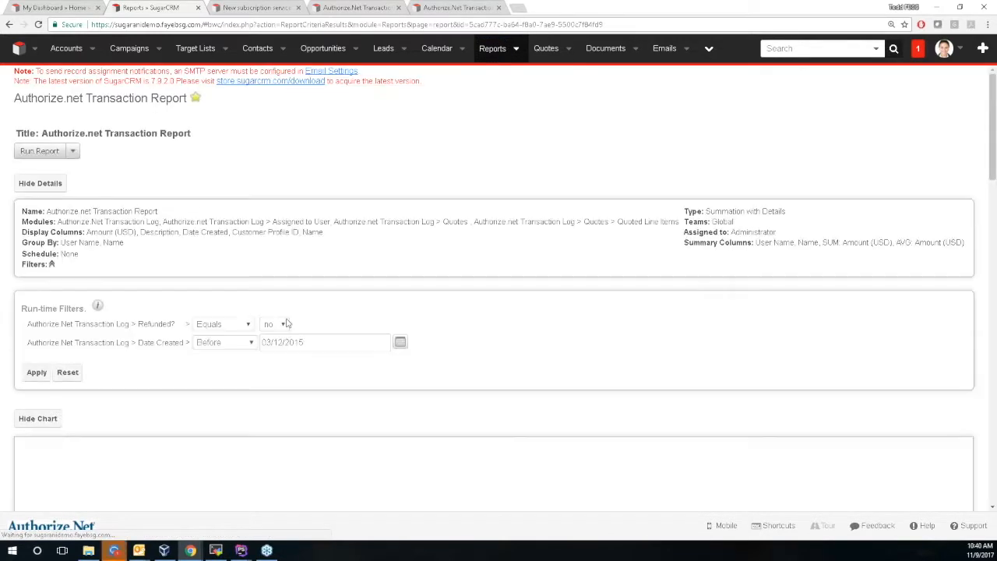
scroll(349, 203, down, 2)
scroll(350, 205, down, 5)
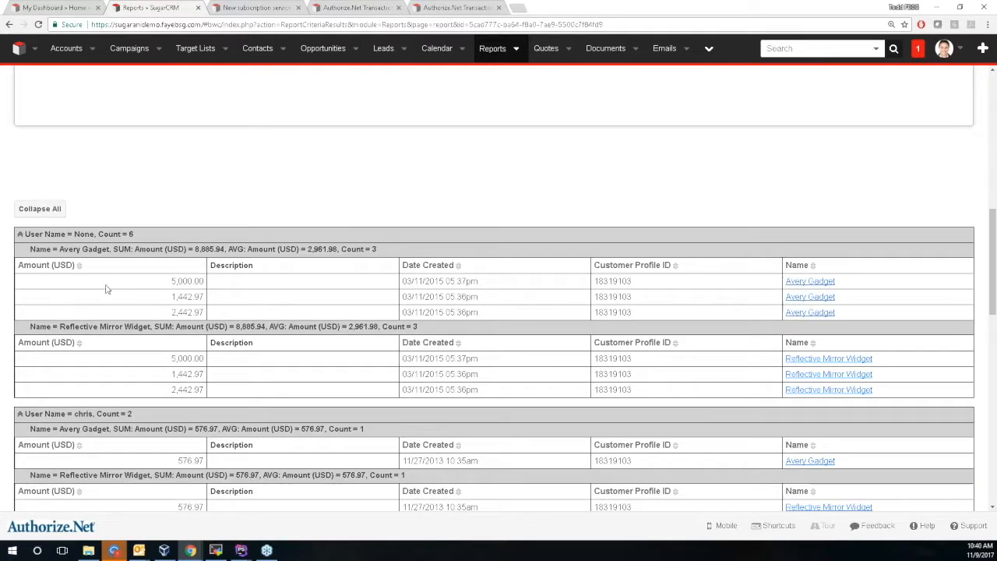
drag(171, 282, 494, 318)
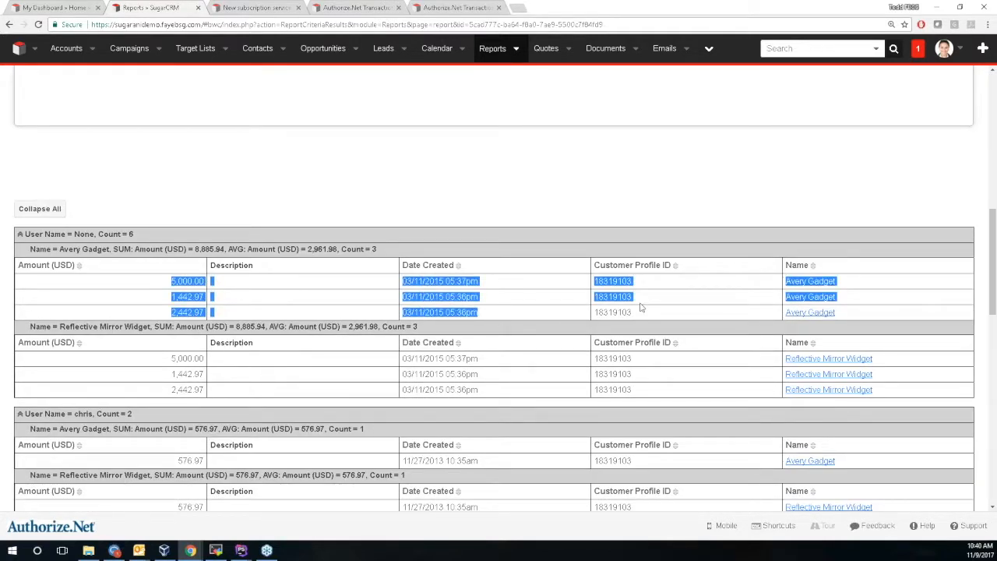
scroll(872, 368, down, 1)
scroll(873, 368, down, 5)
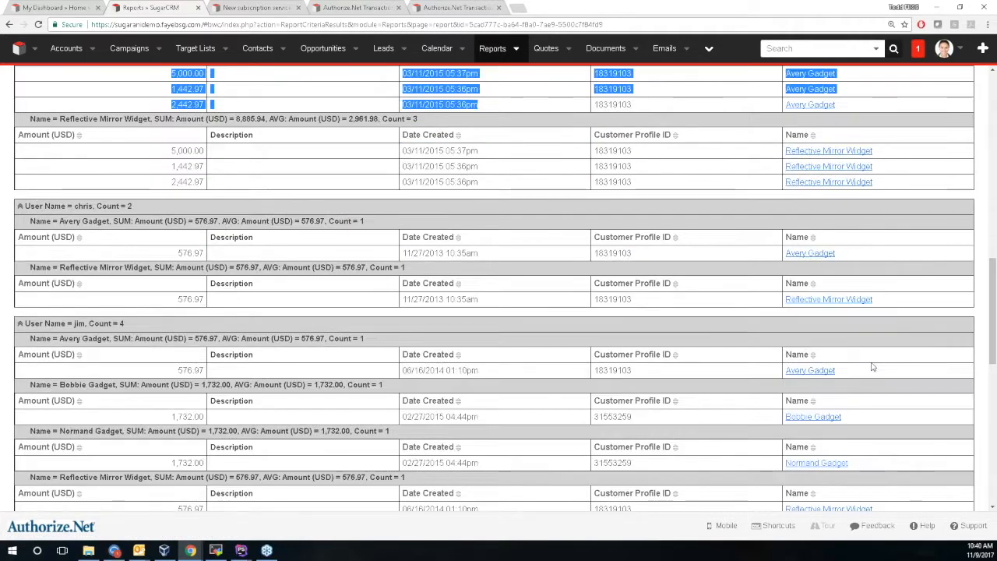
scroll(539, 390, down, 1)
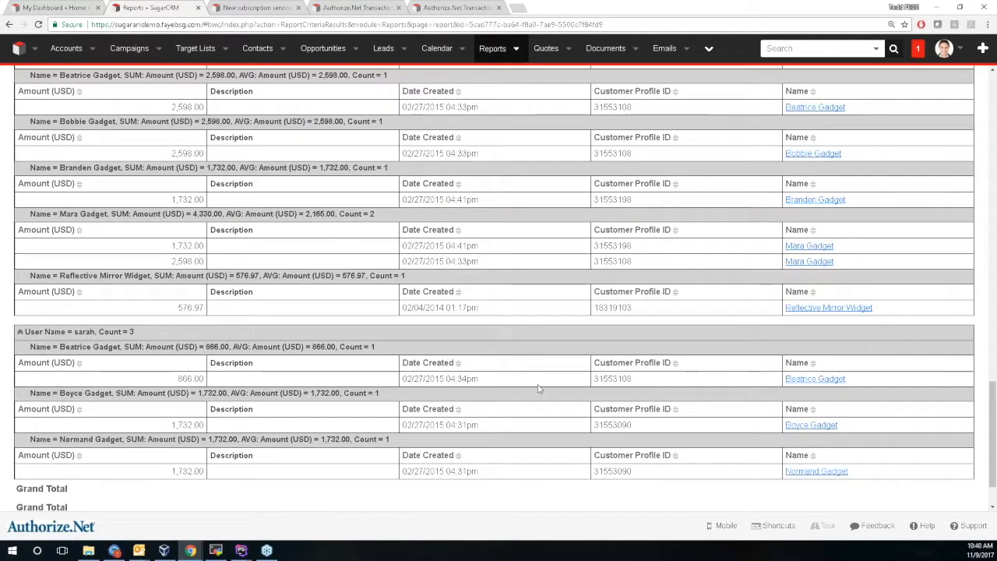
scroll(341, 389, up, 6)
scroll(341, 389, up, 3)
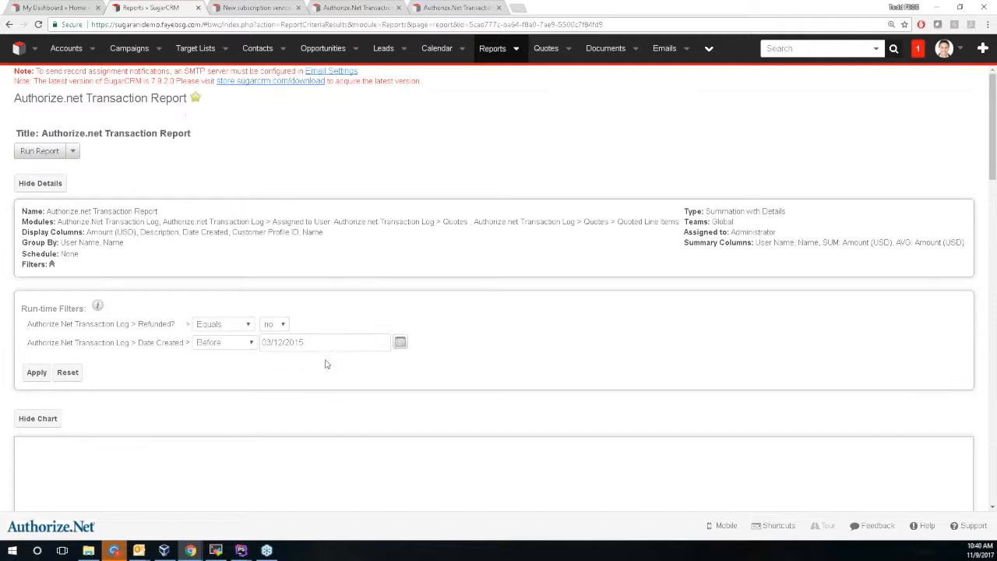
Go back to the home dashboard and reopen Green Tractor Group Limited from the recent accounts list.
click(14, 50)
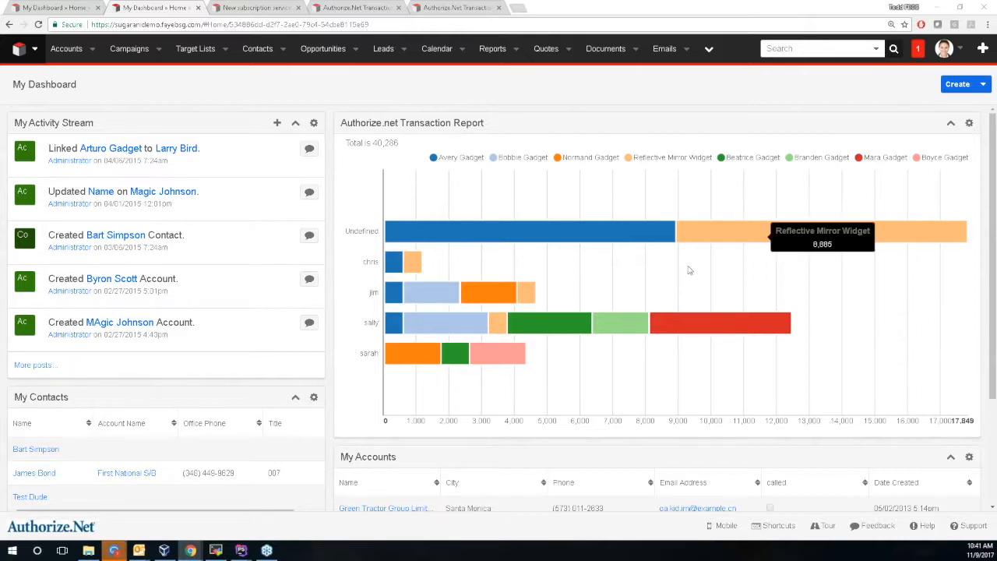
click(92, 48)
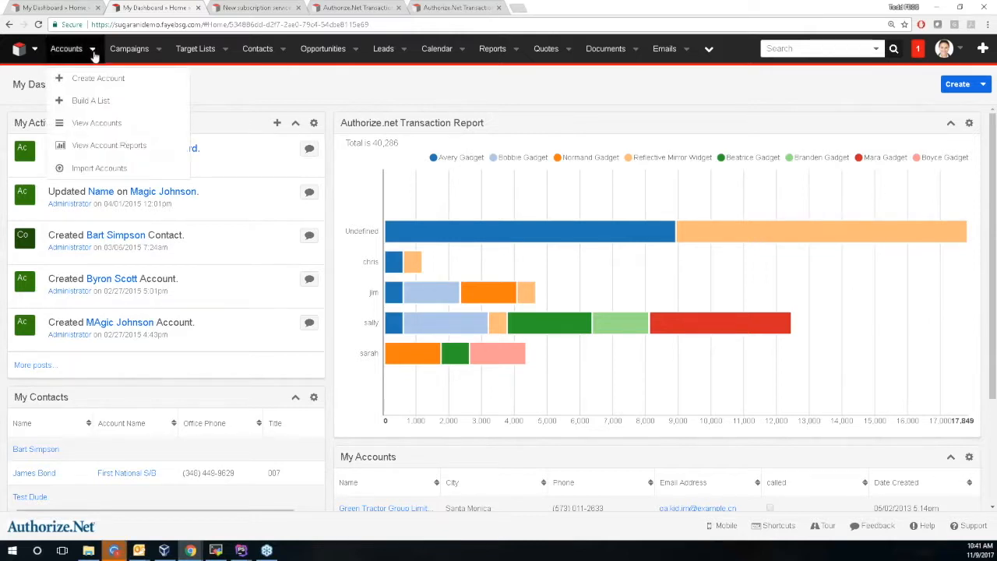
click(165, 188)
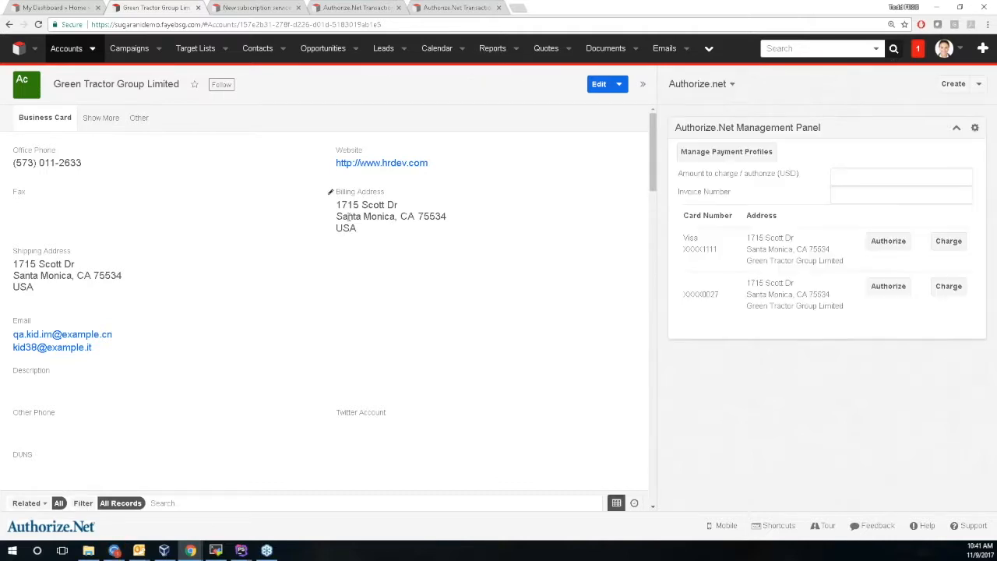
Charge $10.00 to the account's Visa card on file, confirm it, and reload the page.
click(859, 175)
text(10)
click(868, 196)
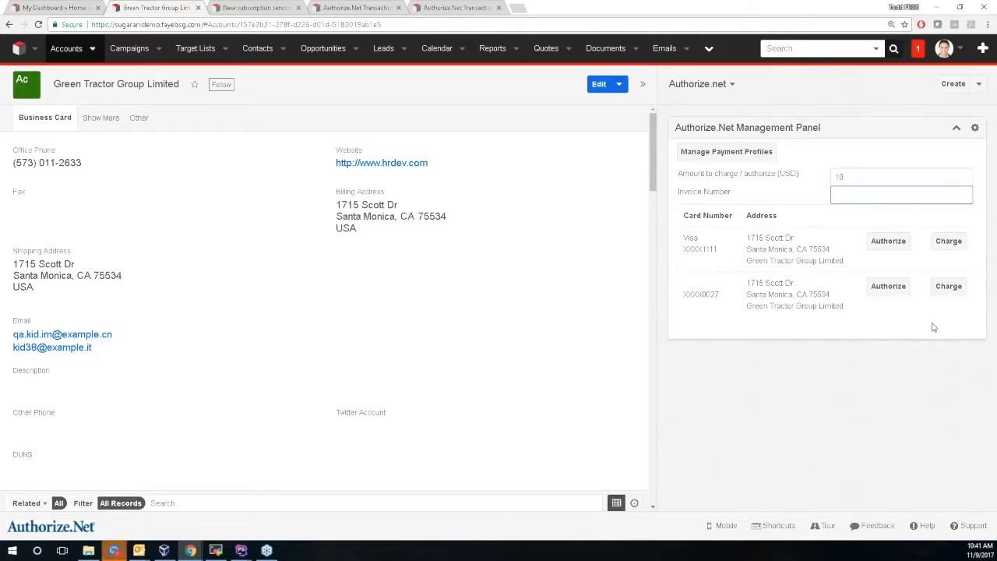
click(948, 241)
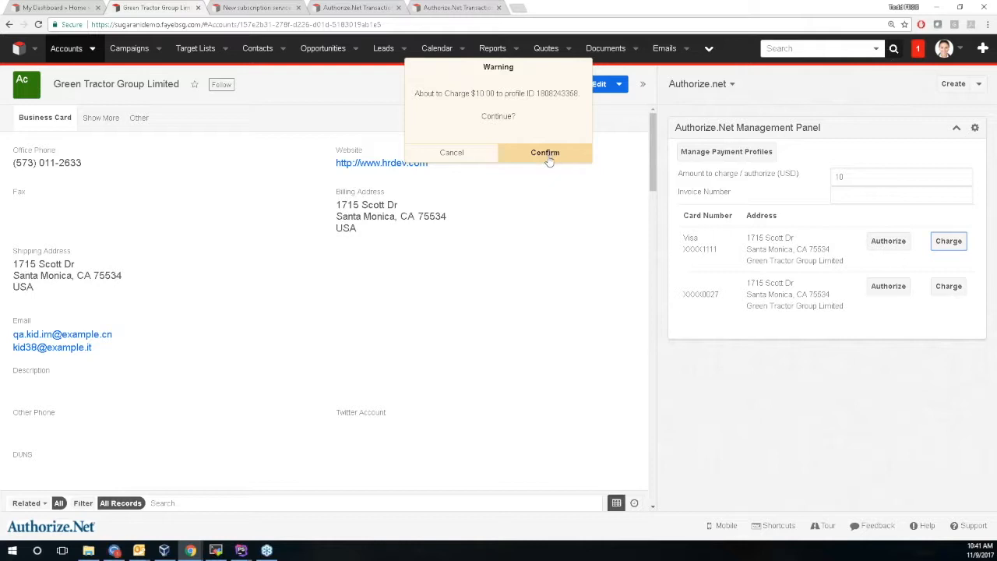
click(549, 159)
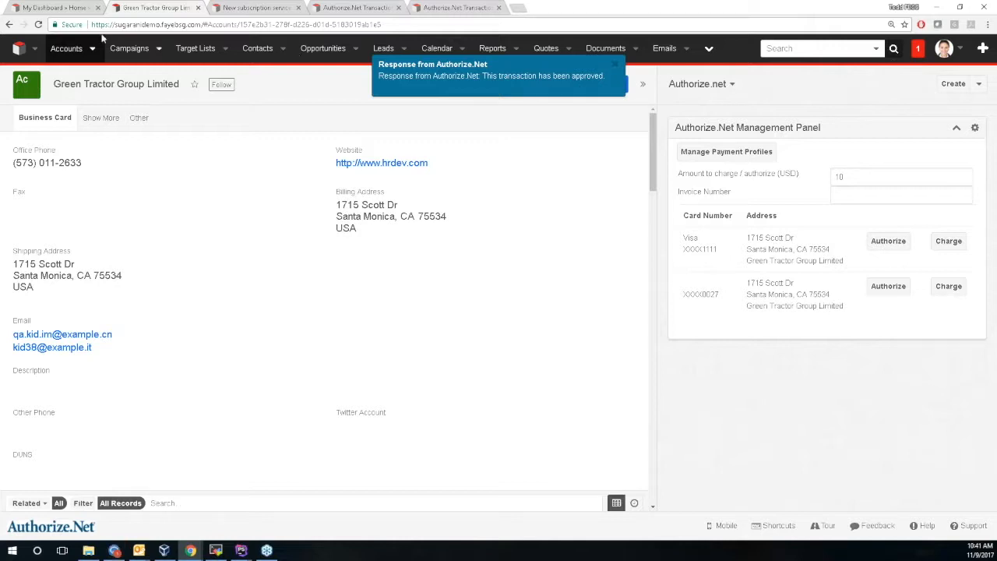
click(38, 25)
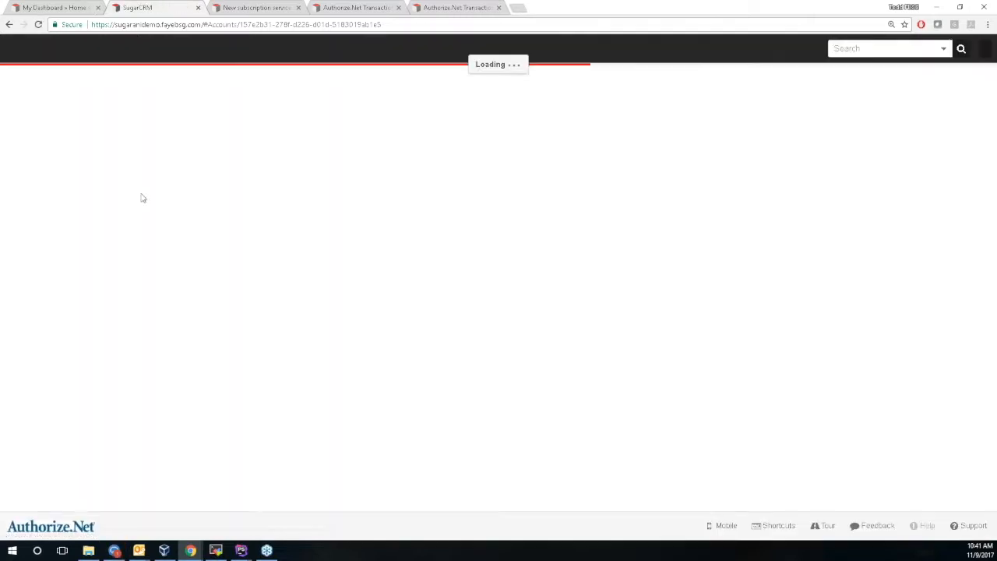
Open the newest approved 10.0000 transaction from the Authorize.Net Transaction Log.
scroll(234, 333, down, 6)
scroll(138, 319, down, 10)
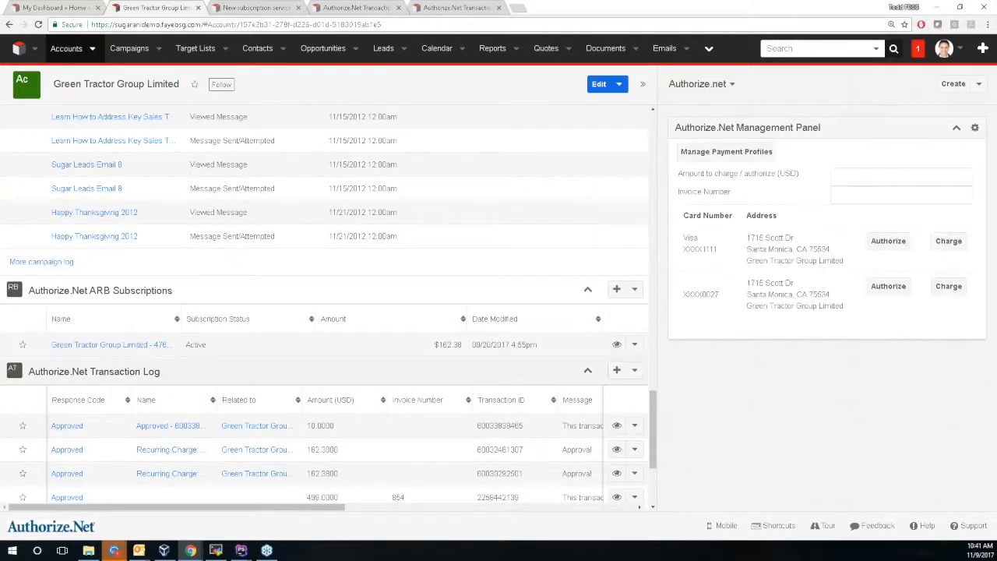
drag(325, 421, 343, 425)
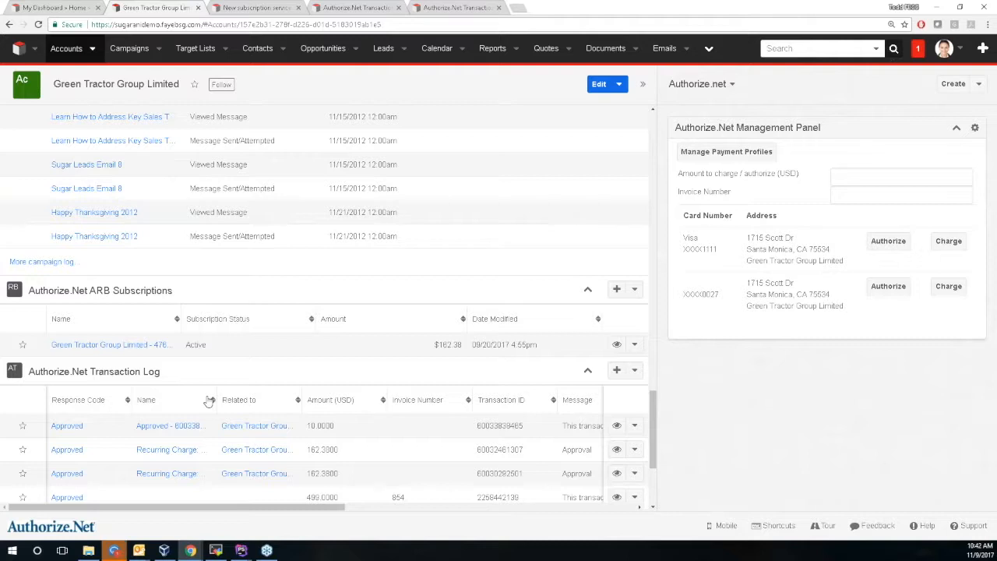
click(187, 426)
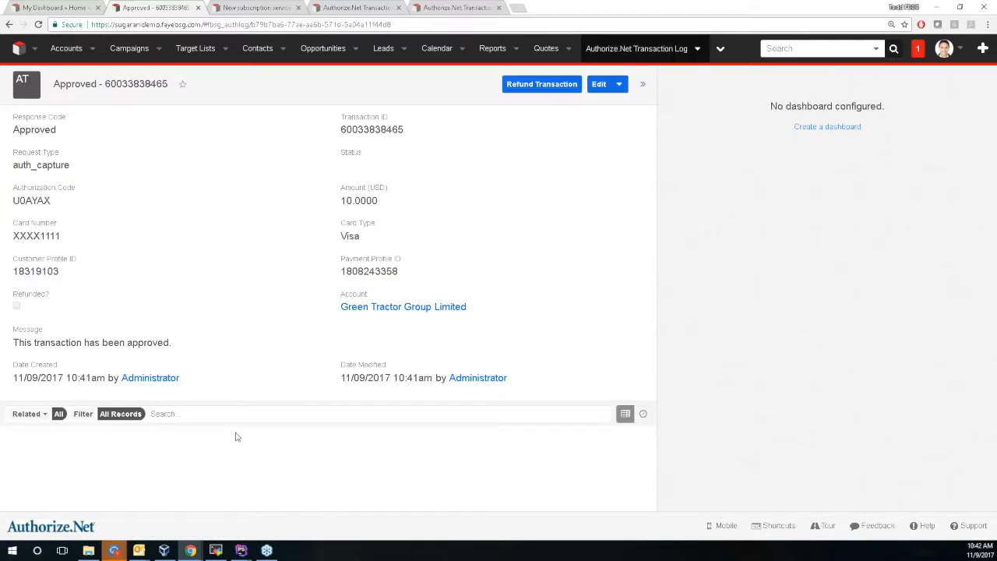
Charge 16.38 for the New subscription service quote to the Visa card and accept the approval alerts.
click(248, 9)
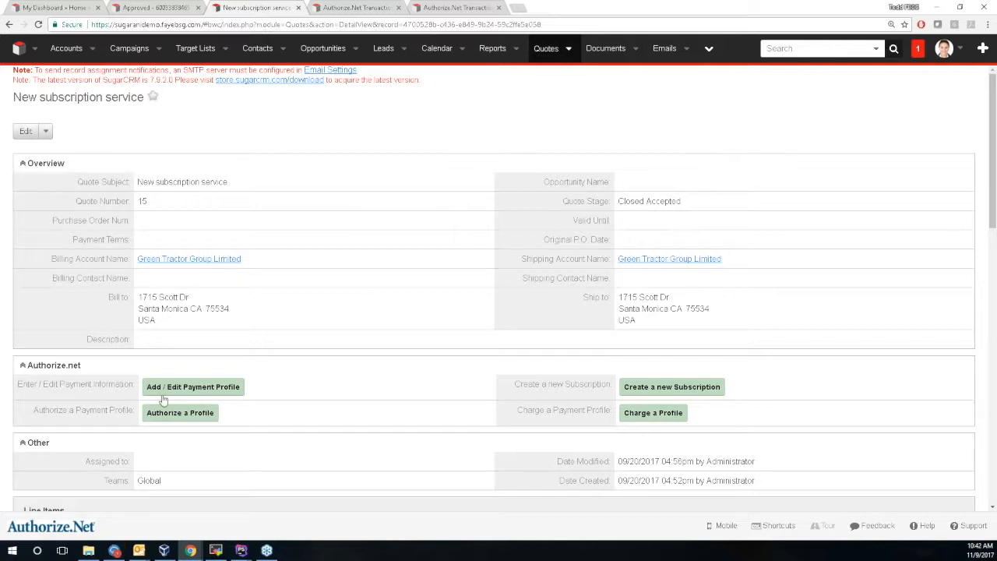
scroll(250, 363, down, 1)
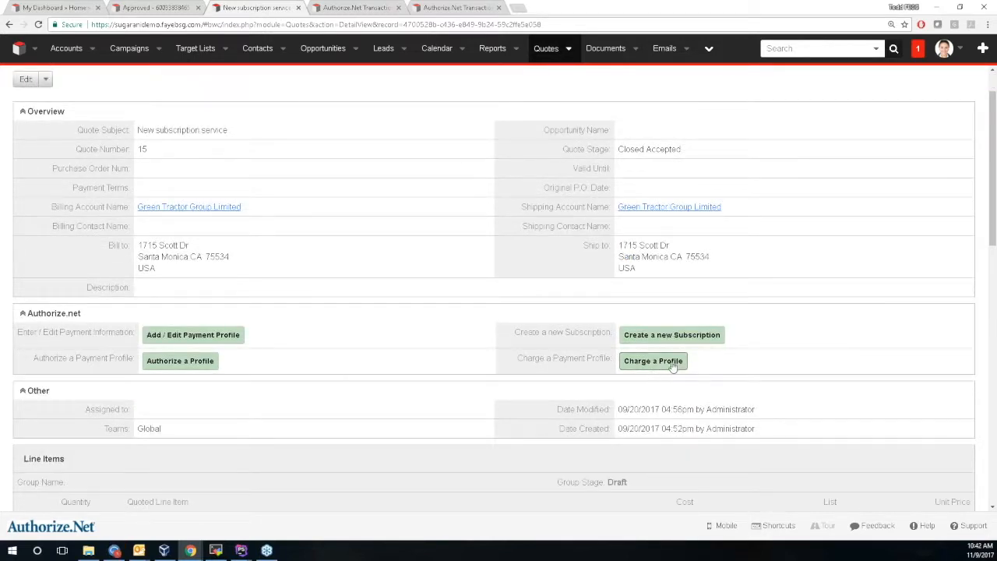
click(653, 360)
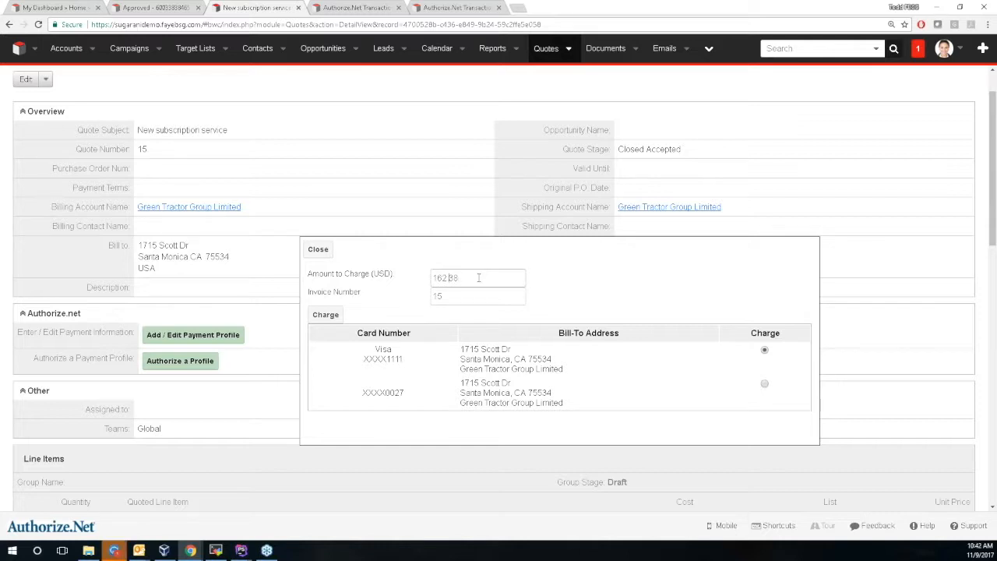
key(BackSpace)
click(327, 315)
click(539, 80)
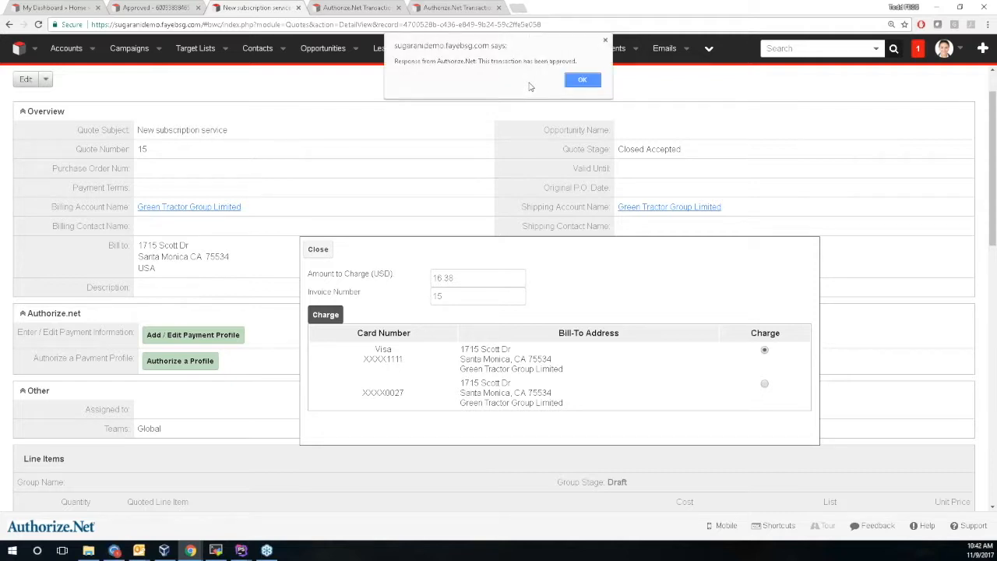
click(594, 81)
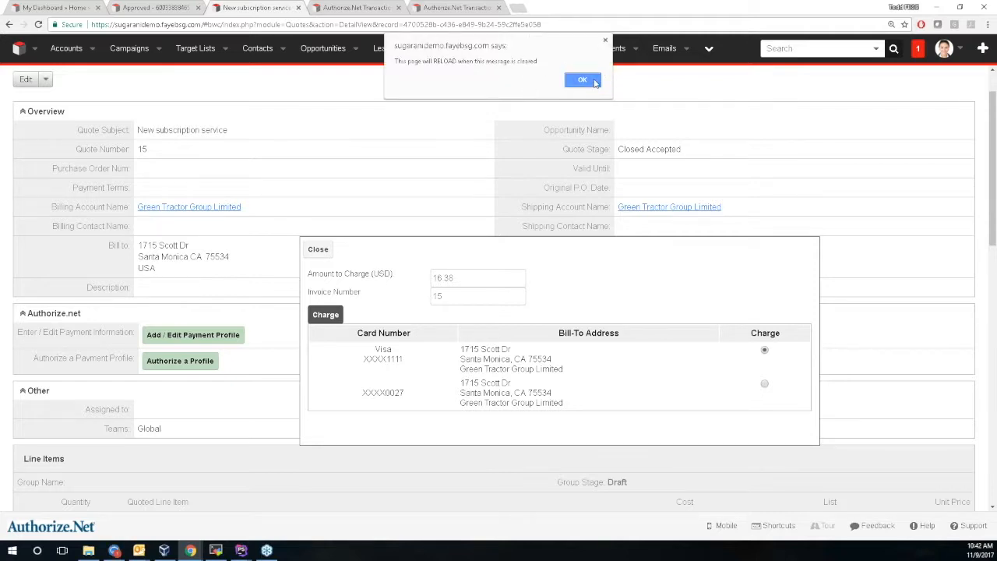
click(583, 80)
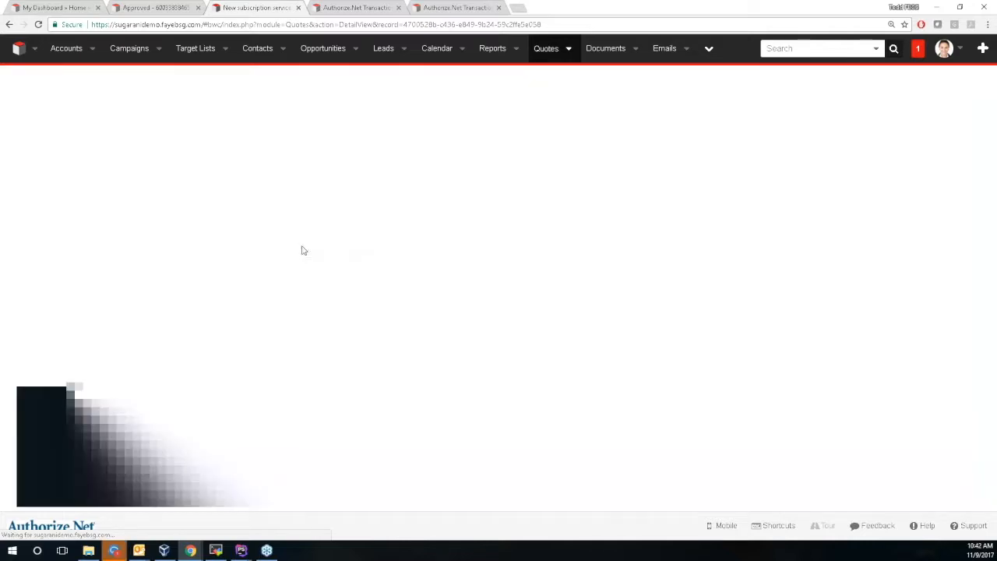
Check the approved 16.38 invoice-15 row in the quote's transaction log, then return to the transaction record.
scroll(303, 249, down, 5)
scroll(301, 257, down, 6)
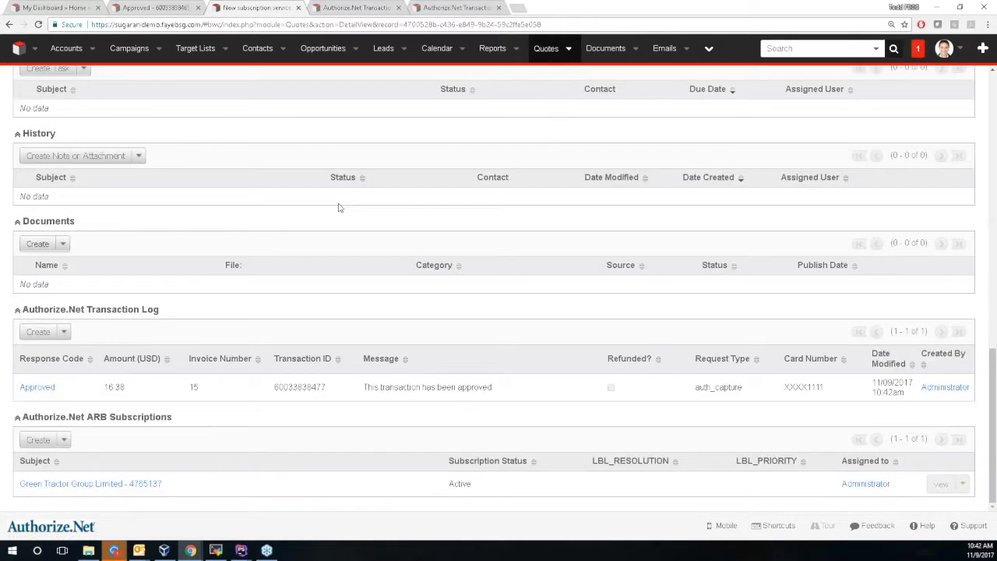
double_click(109, 387)
scroll(289, 345, up, 12)
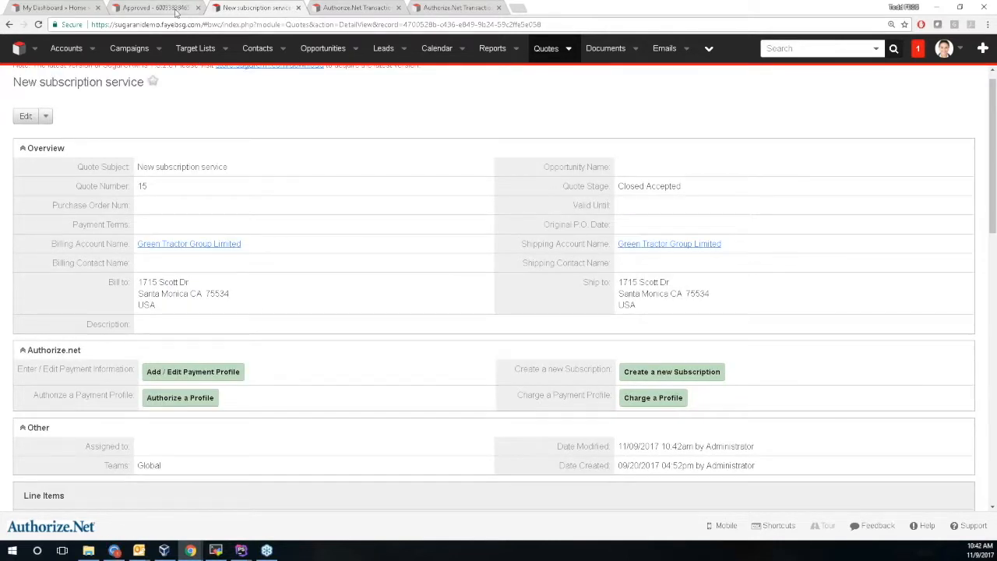
click(173, 8)
Follow the Account link to Green Tractor Group Limited and locate the 16.38 and 10.00 charges in its log.
click(372, 306)
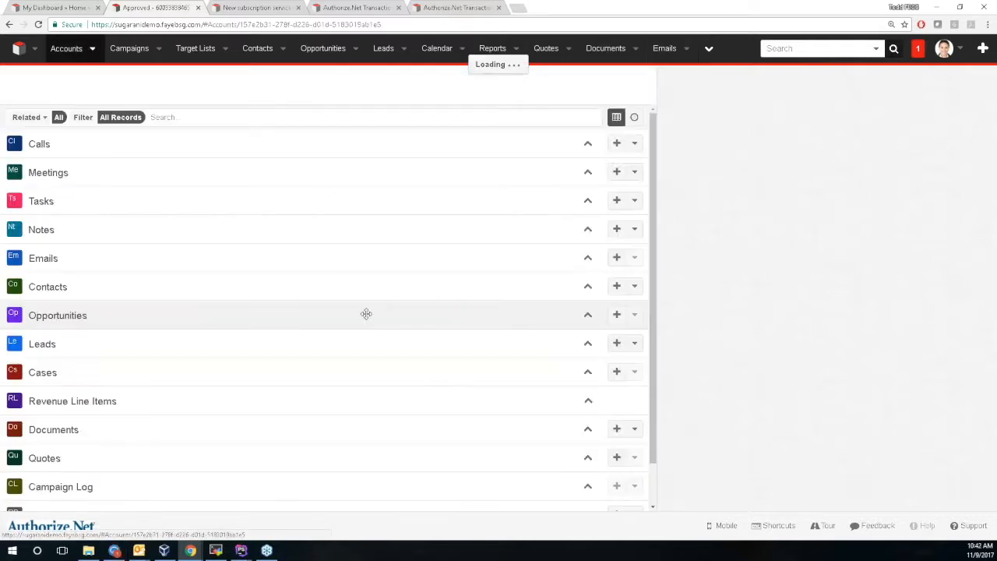
scroll(314, 312, down, 10)
scroll(310, 321, down, 15)
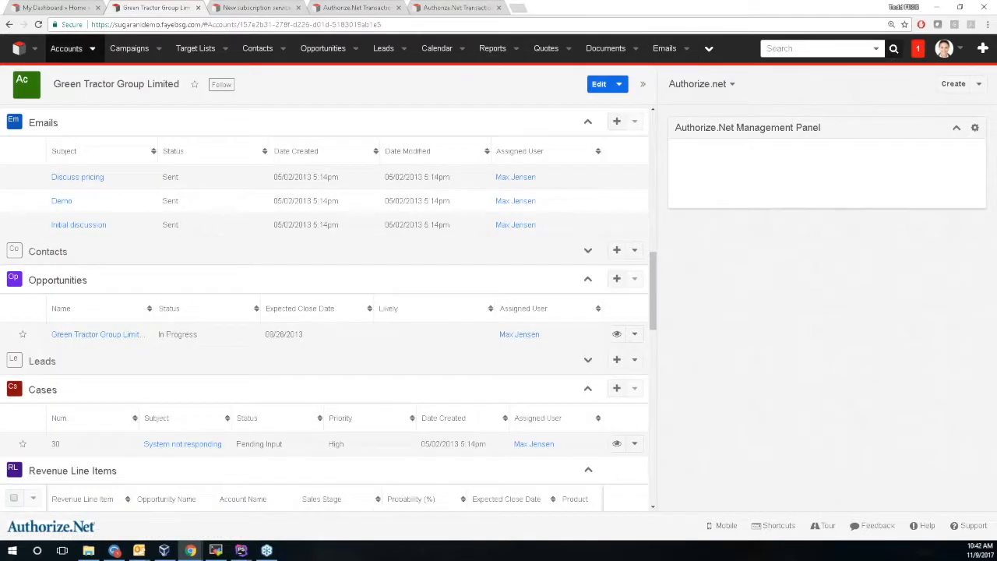
scroll(310, 321, down, 3)
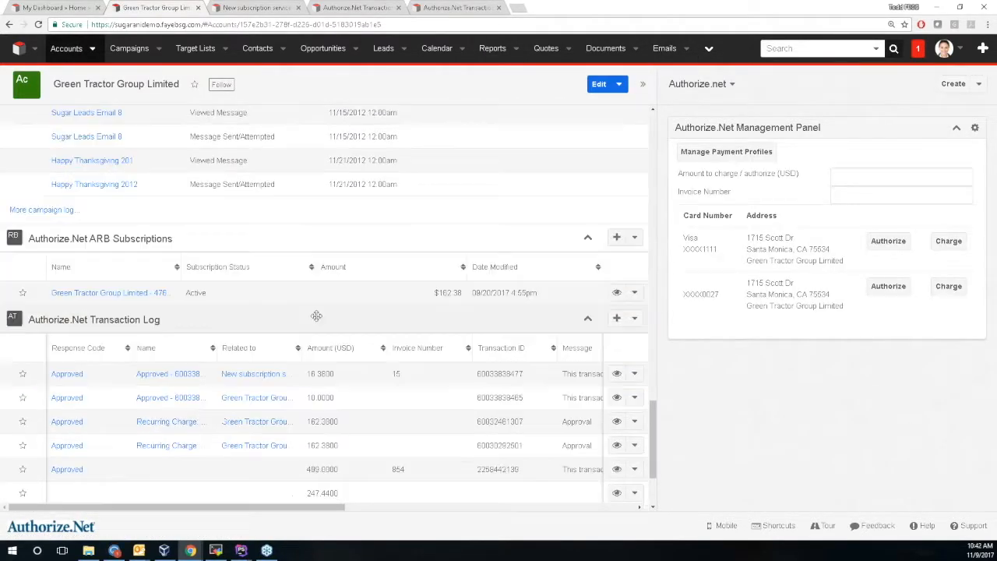
drag(307, 374, 360, 382)
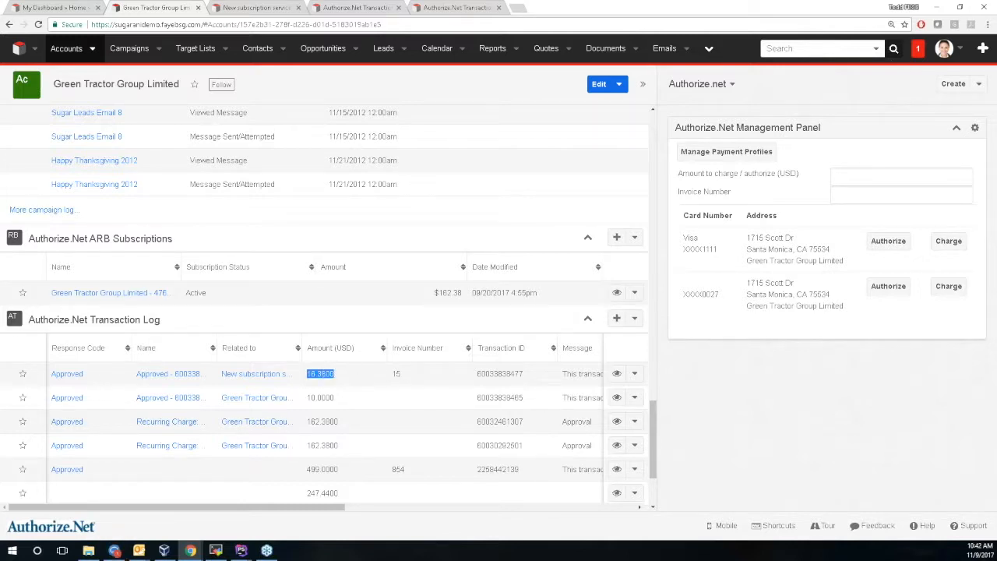
Start a new recurring subscription on the quote with a billing interval of 1.
click(287, 7)
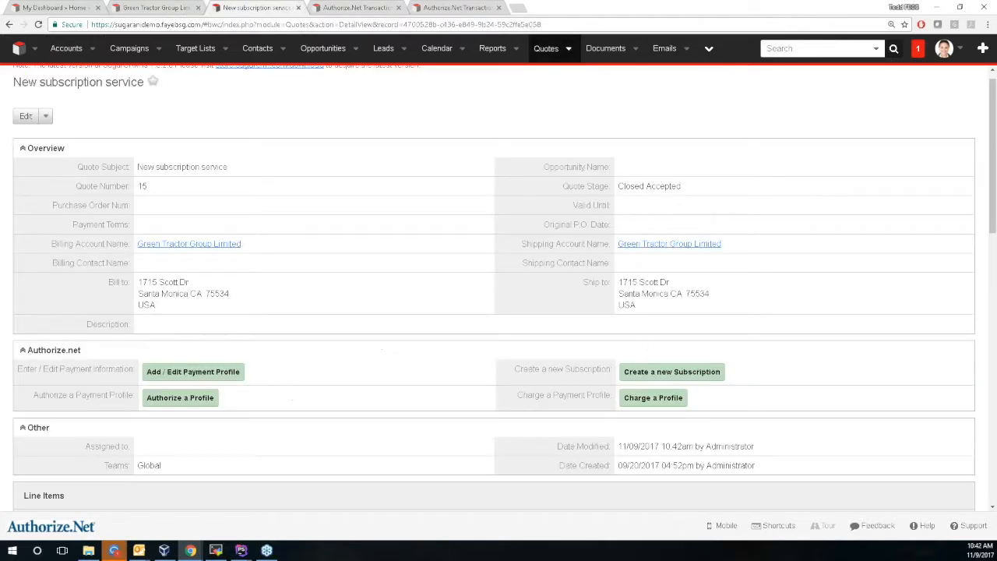
click(666, 368)
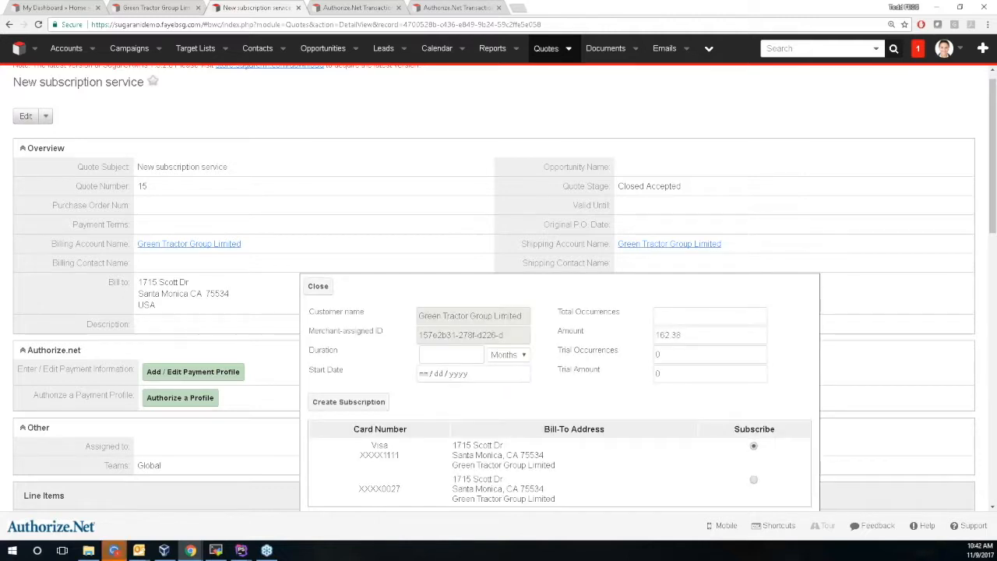
click(492, 356)
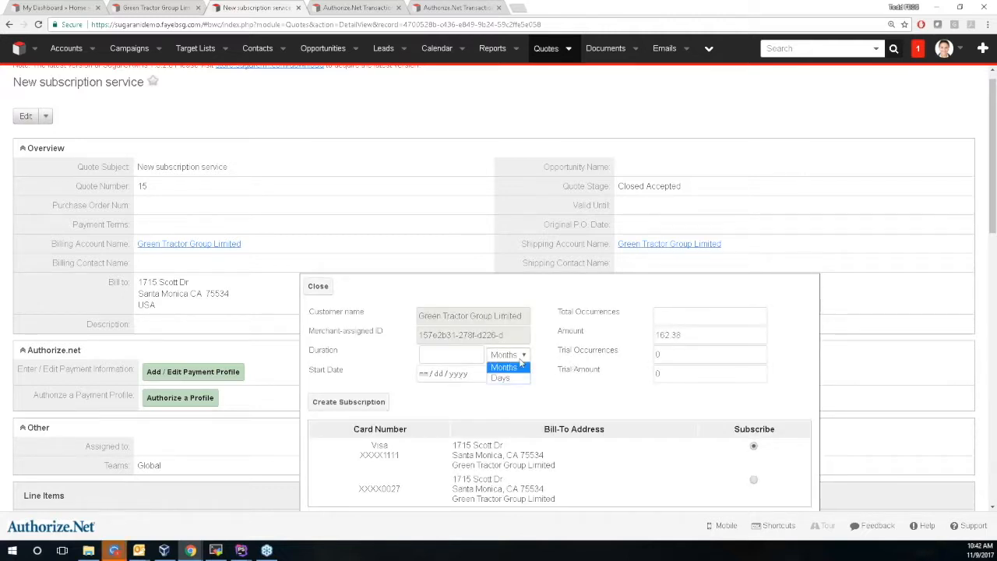
click(451, 358)
text(1)
click(451, 371)
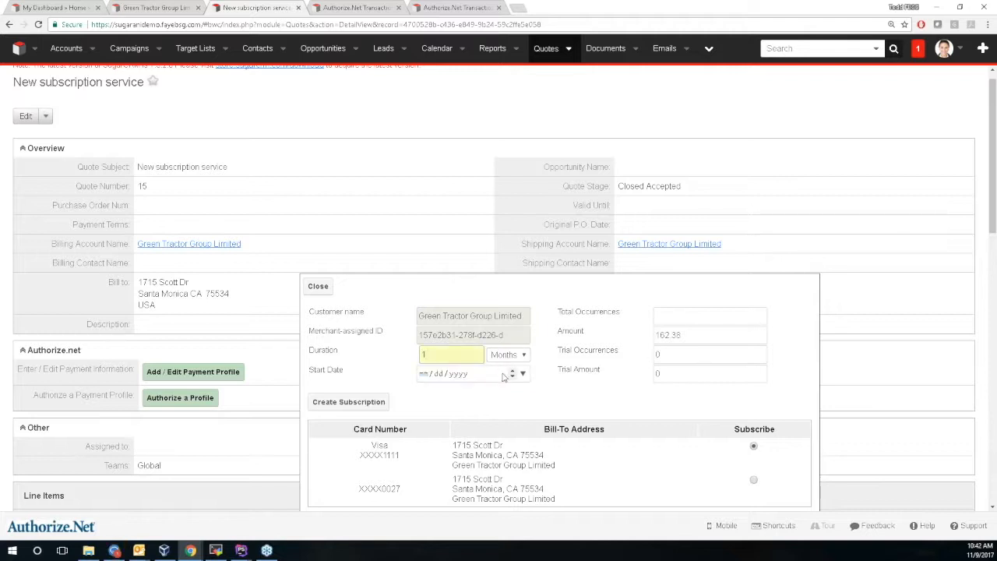
Set the start date to 11/30/2017, 99 total occurrences, and 200 per payment.
click(526, 375)
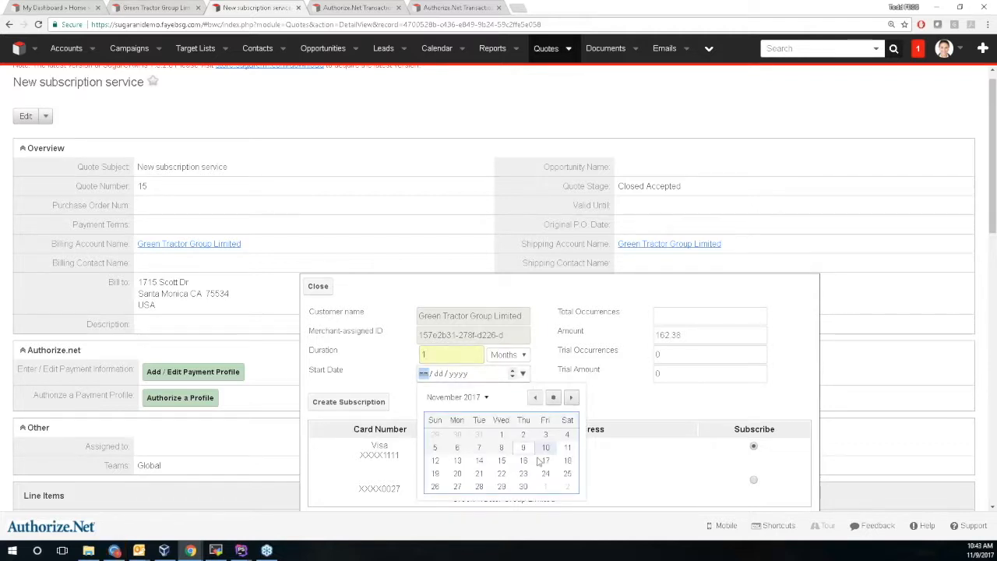
click(525, 487)
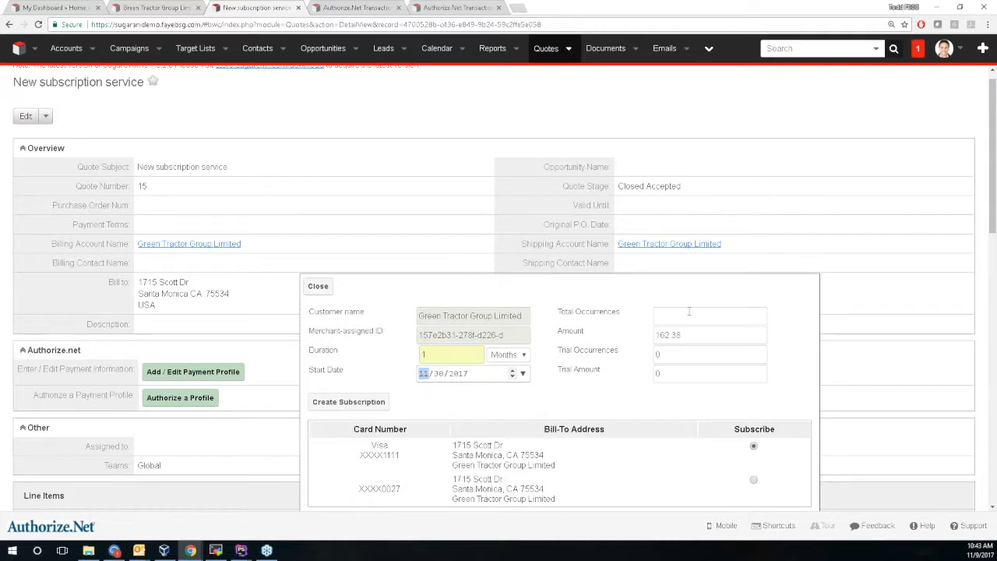
text(99)
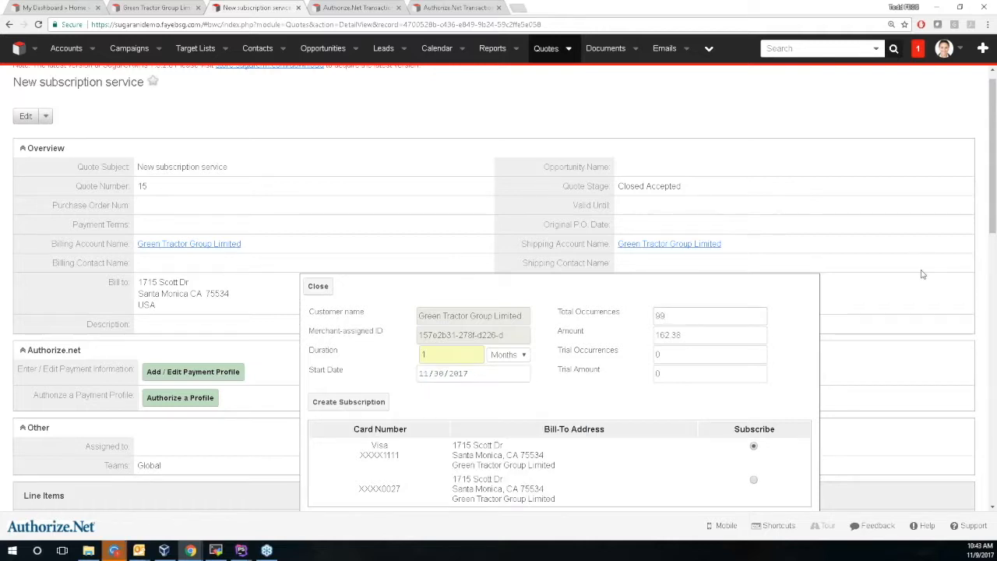
key(Tab)
text(200)
Submit the subscription to Authorize.Net and accept the confirmation, success and reload prompts.
click(357, 404)
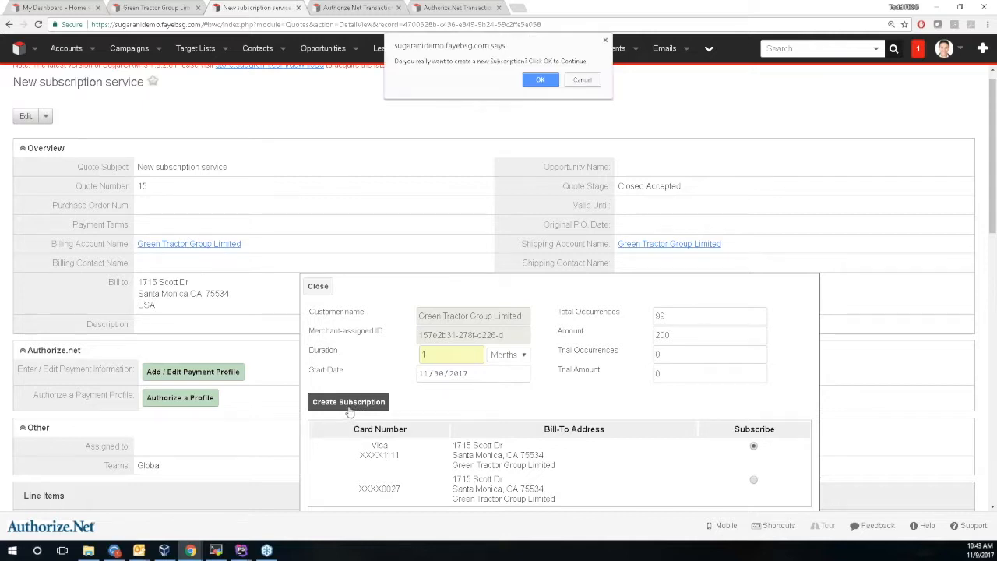
click(547, 84)
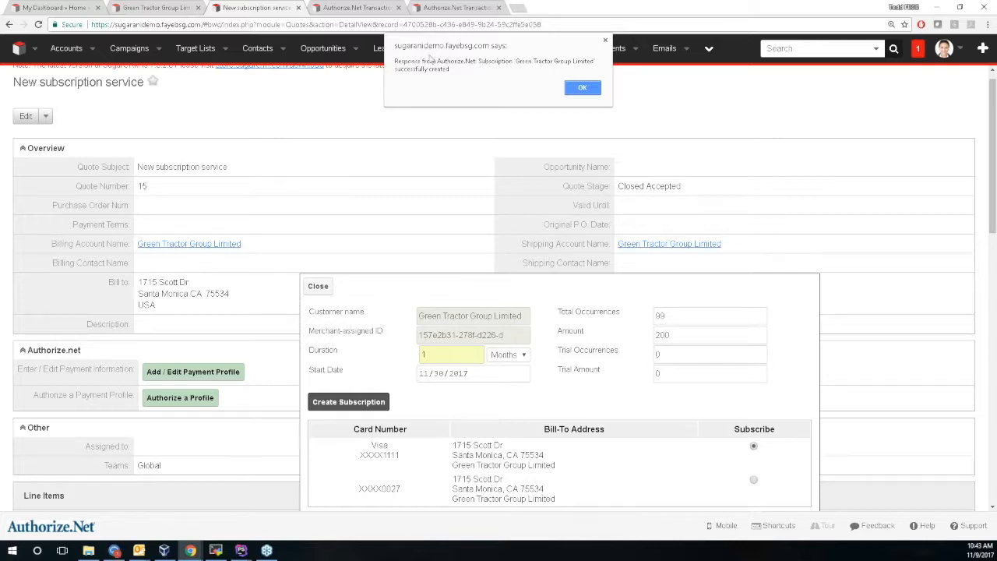
click(586, 89)
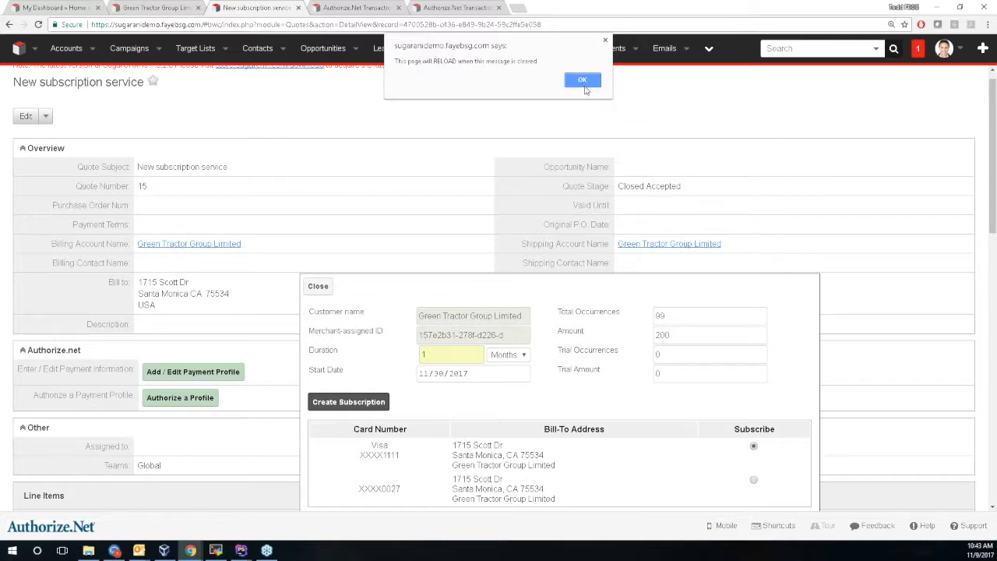
click(582, 81)
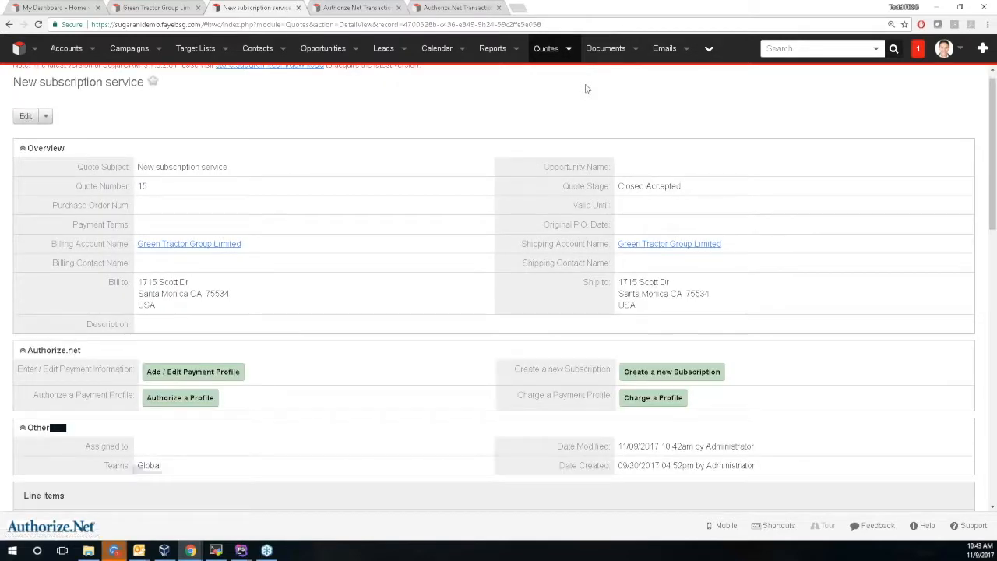
Open the Green Tractor Group Limited - 4811948 record from the ARB Subscriptions panel.
scroll(594, 116, down, 15)
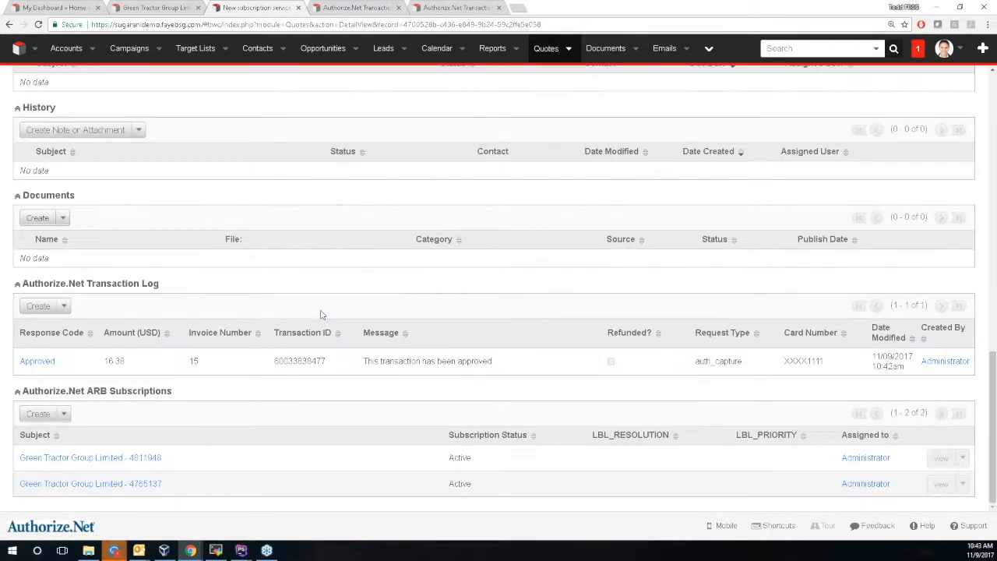
click(140, 458)
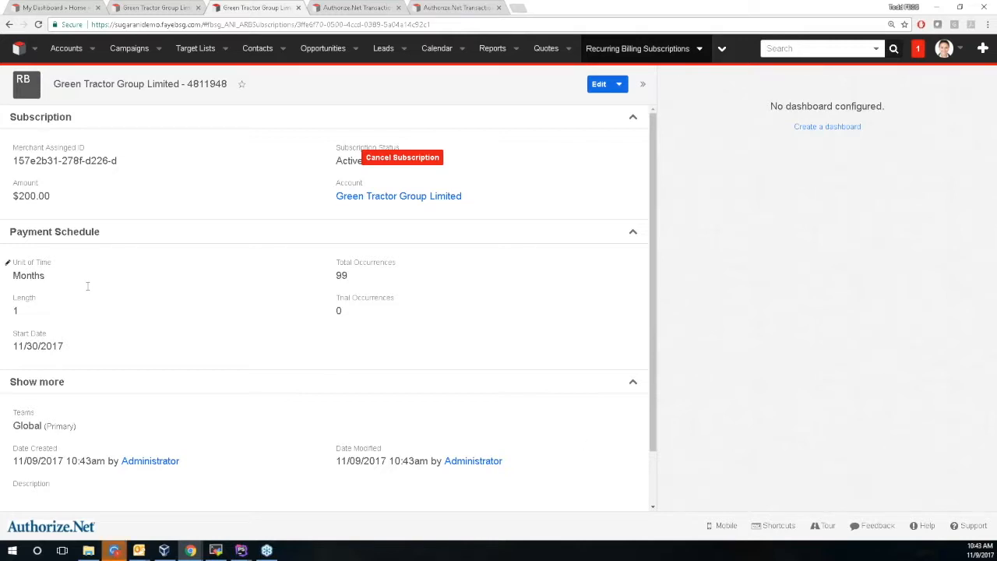
Change subscription 4811948 to a length of 6 and an amount of 1200.00, then save.
click(600, 84)
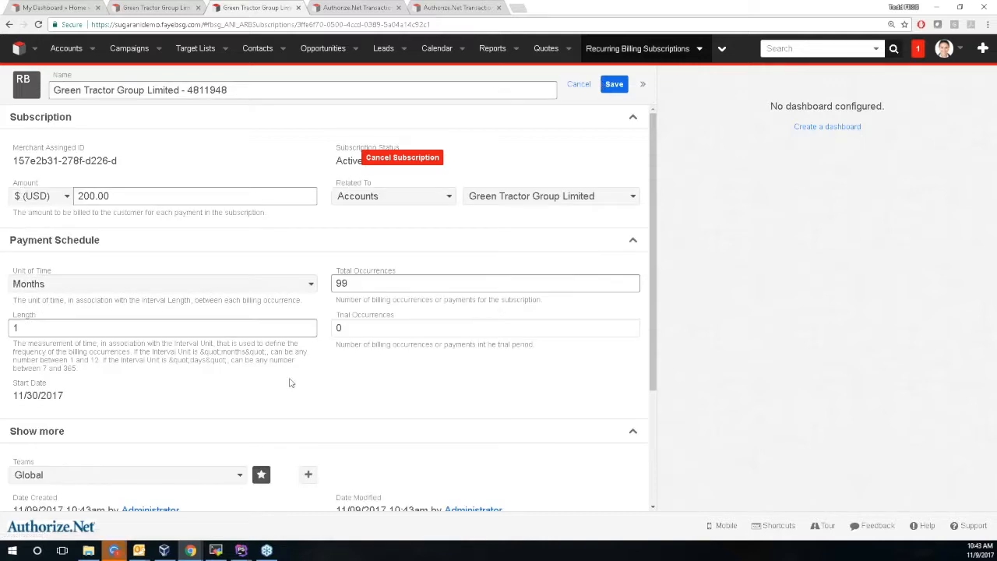
double_click(16, 327)
text(60)
key(BackSpace)
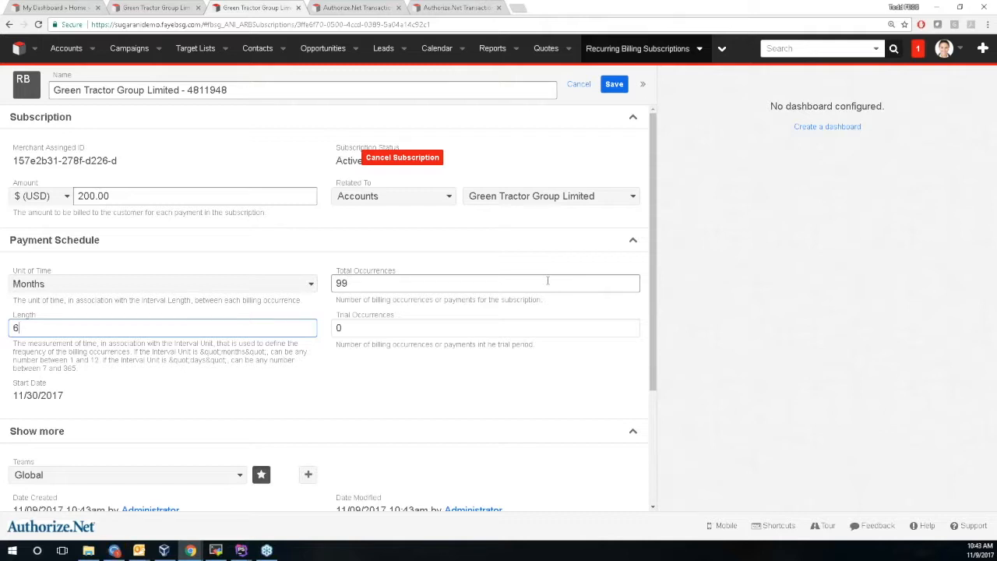
click(158, 196)
key(Home)
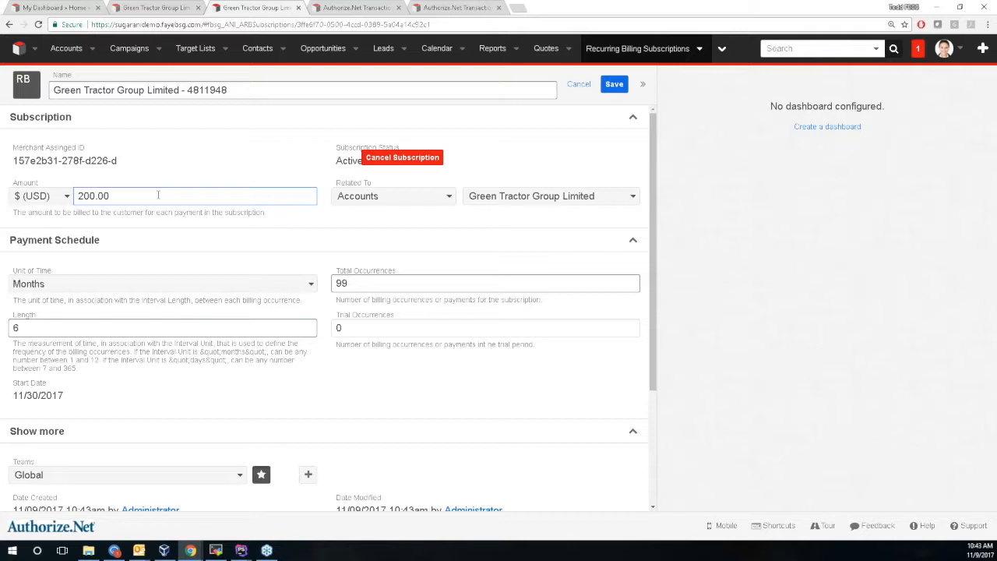
text(1)
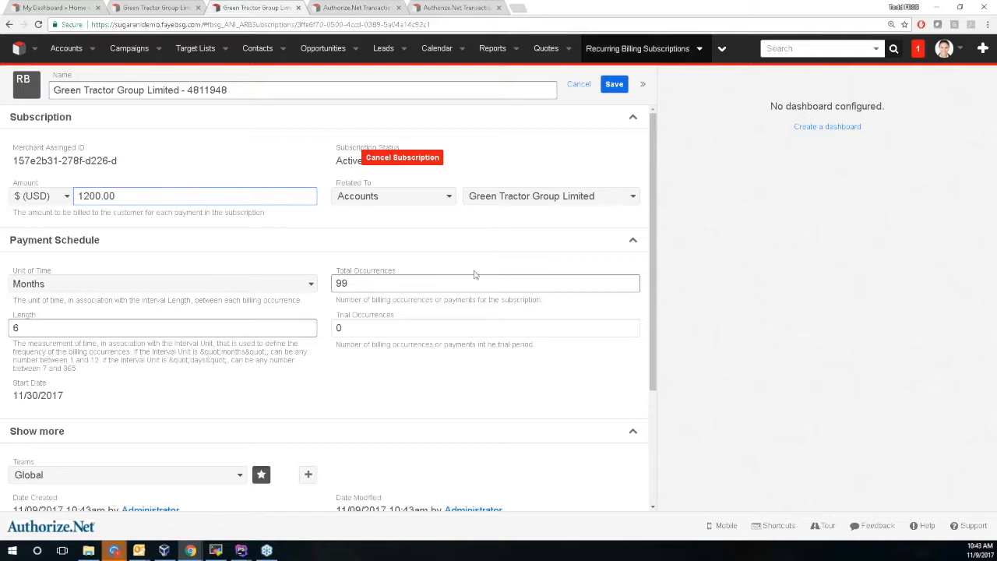
click(613, 85)
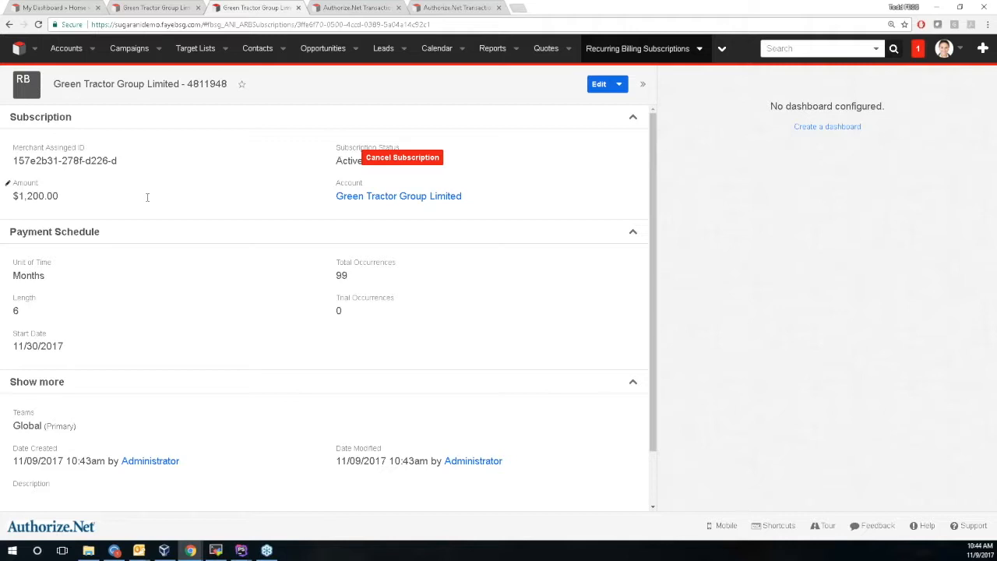
Load test.authorize.net in a new tab and log in to the sandbox merchant account.
click(520, 15)
text(sand)
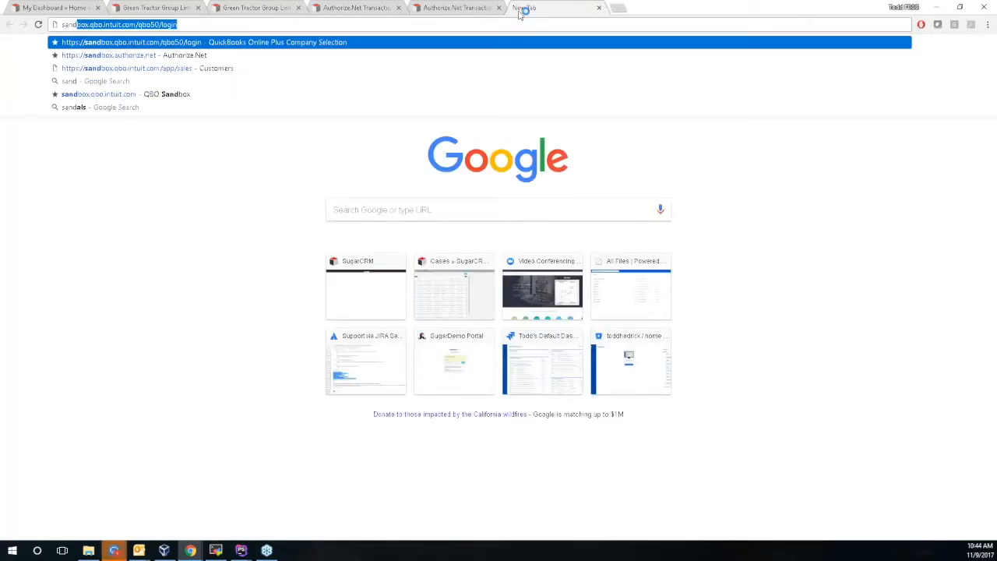
key(ctrl+a)
text(test)
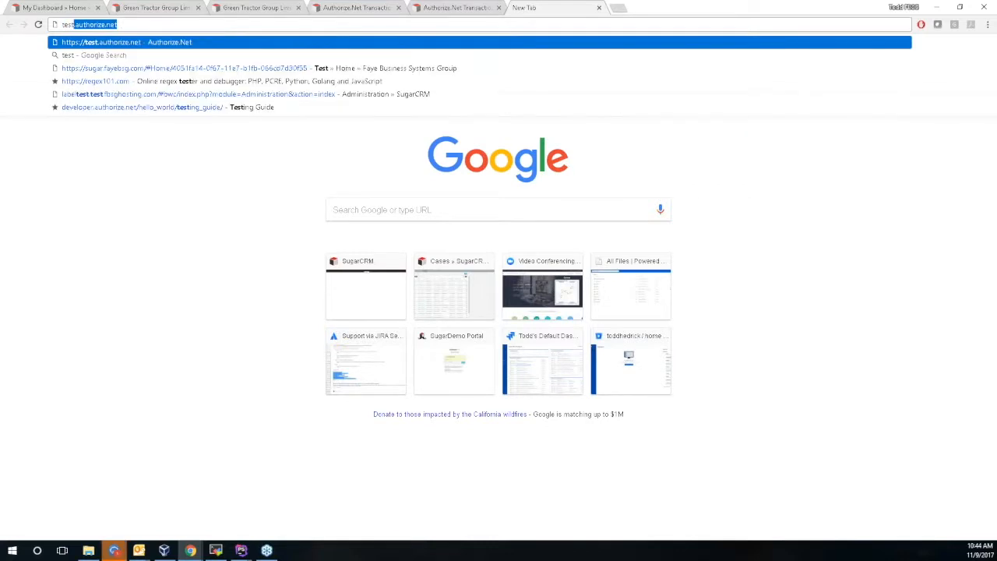
key(Return)
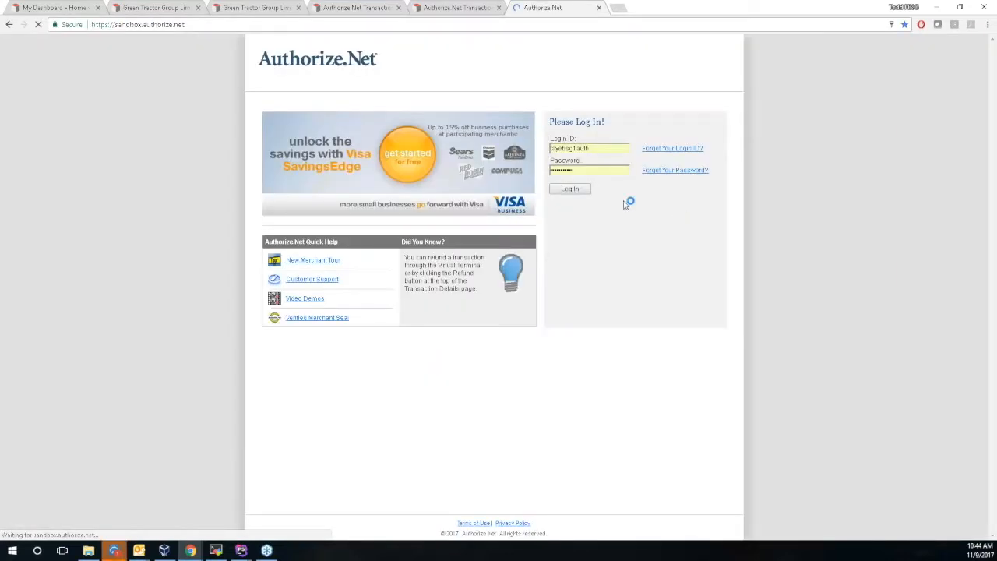
key(Return)
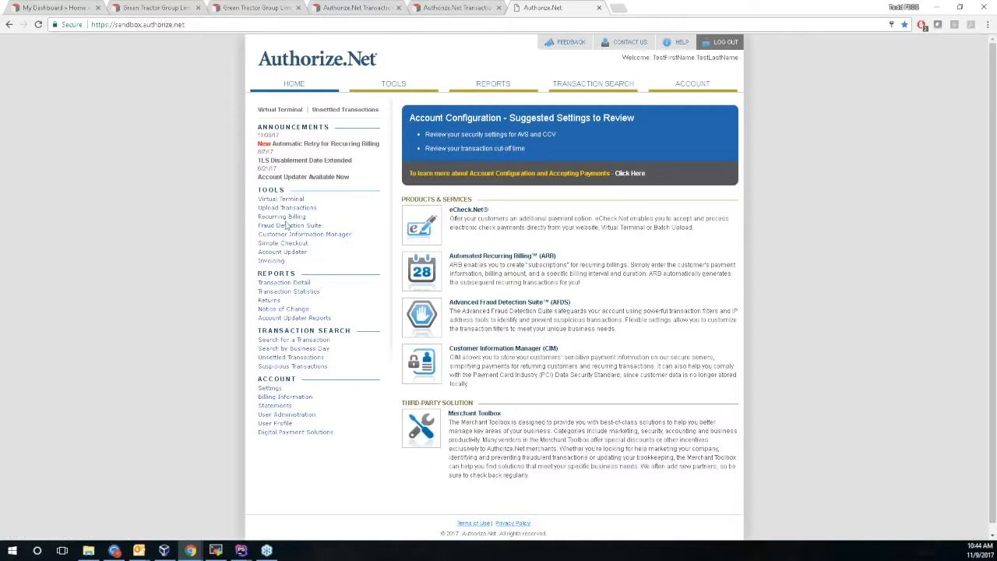
Open subscription 4811948 from the active Recurring Billing subscriptions list.
click(290, 218)
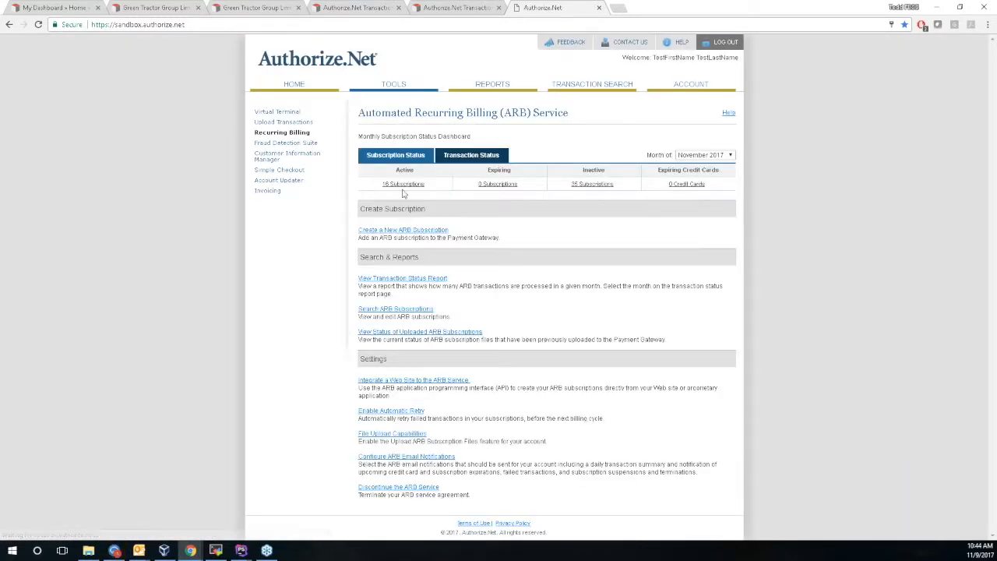
click(403, 236)
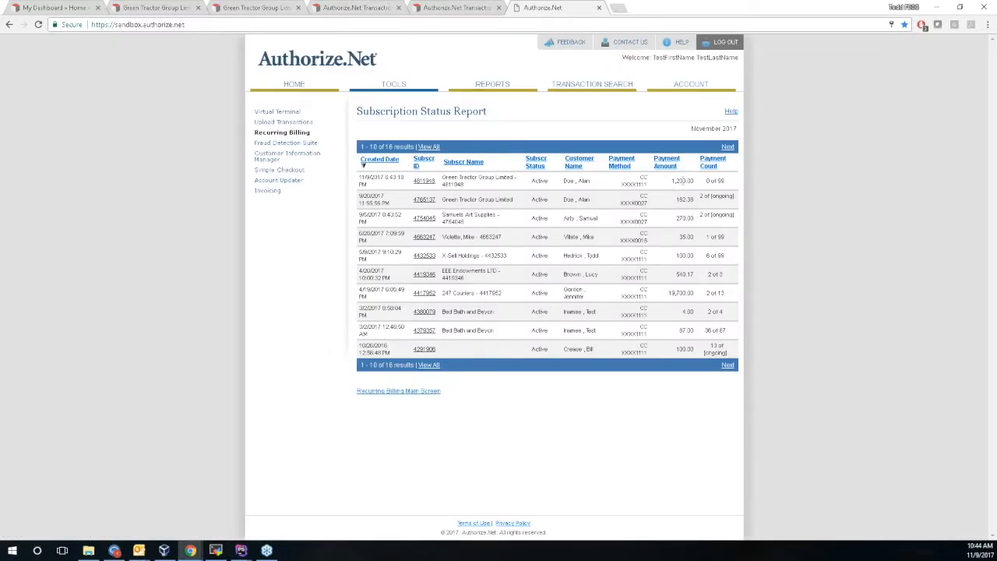
drag(671, 181, 715, 196)
click(425, 180)
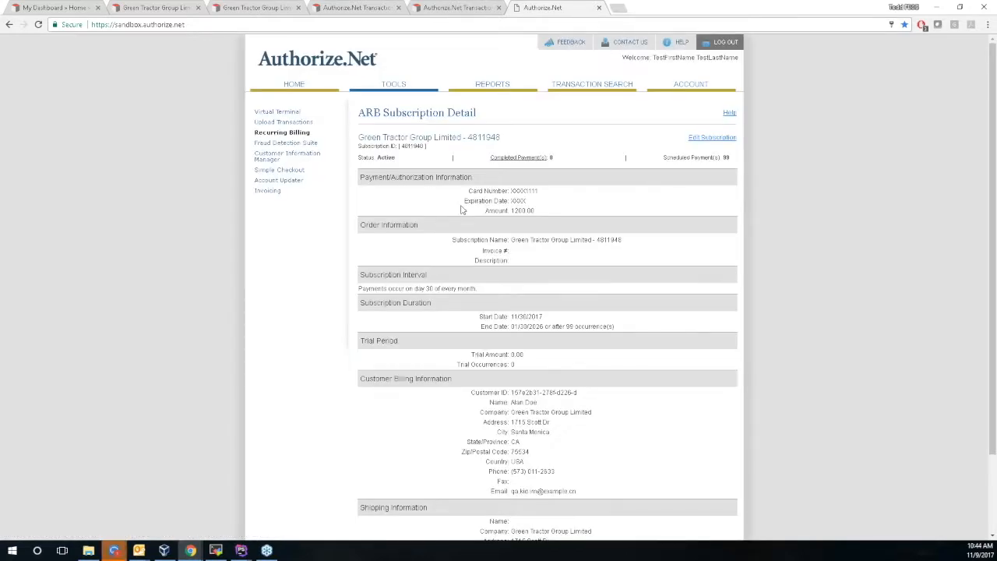
Check the 1200.00 amount, 99 scheduled payments and start/end dates, then return to SugarCRM.
drag(485, 210, 535, 210)
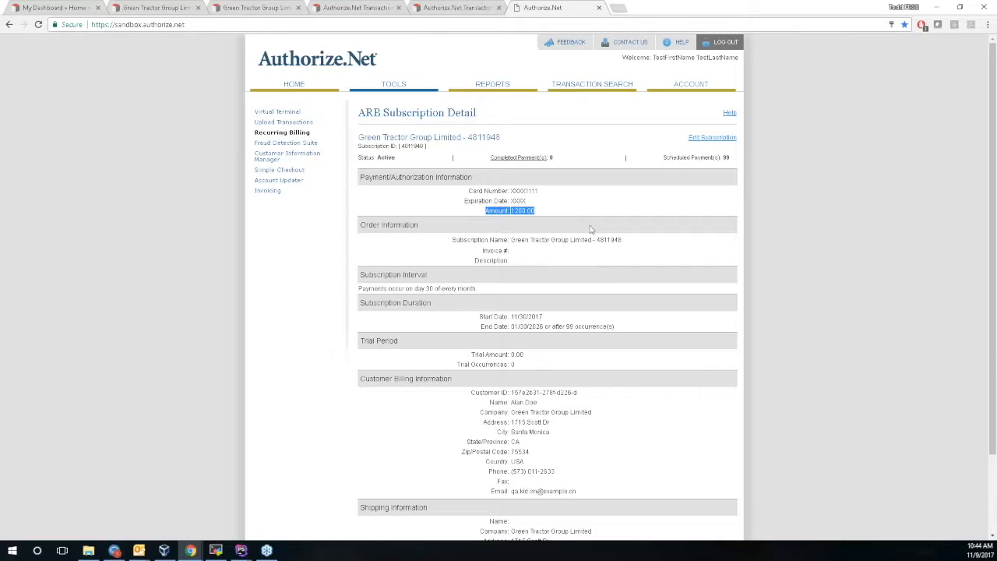
scroll(591, 229, down, 2)
scroll(606, 225, up, 2)
drag(722, 157, 736, 161)
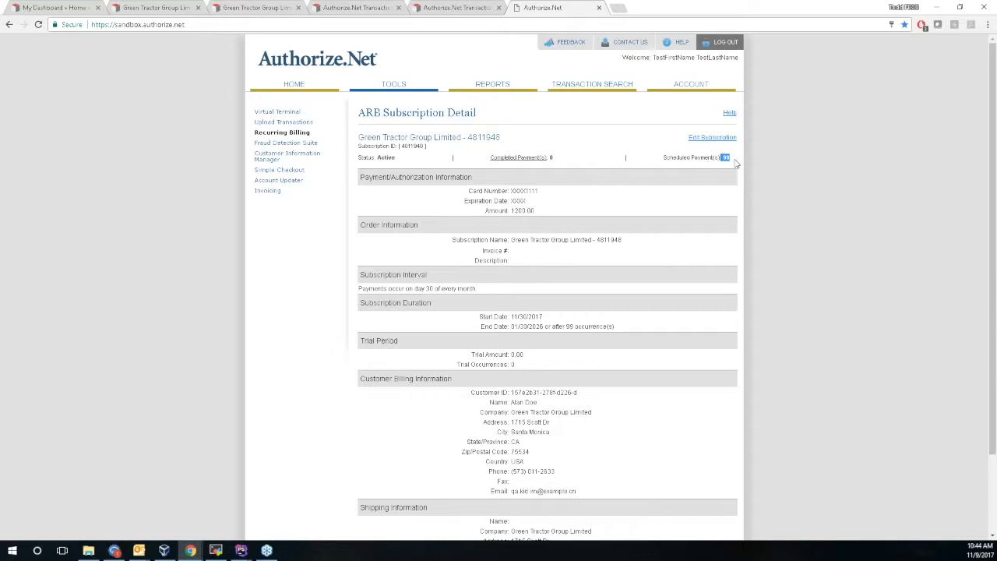
drag(484, 316, 645, 335)
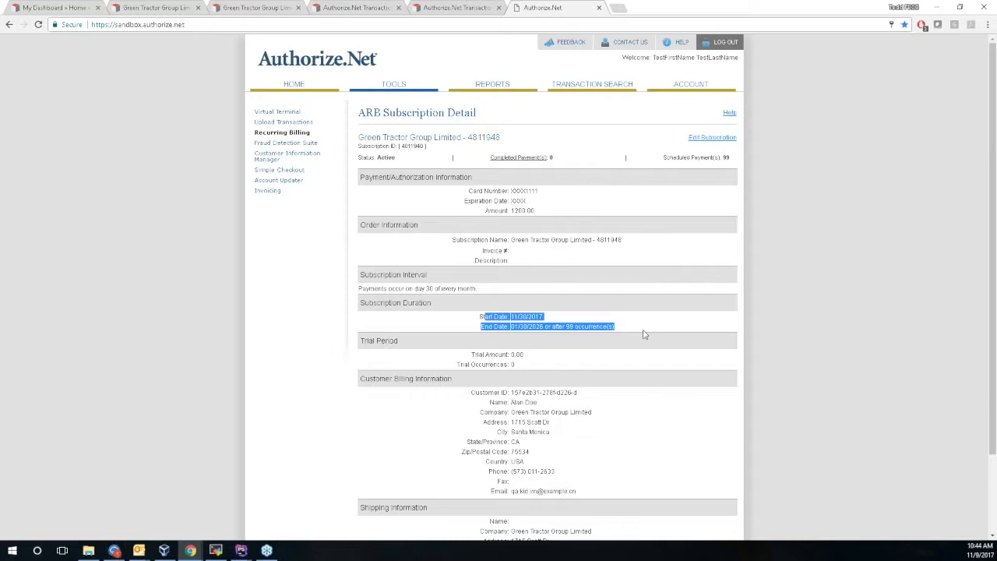
click(470, 6)
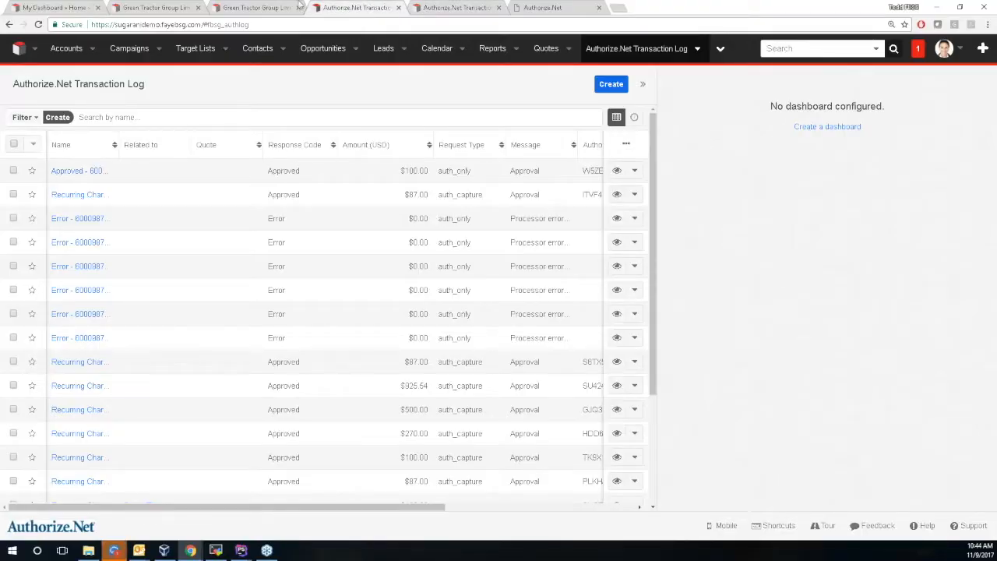
Compare the SugarCRM subscription with the Authorize.Net detail, ending on the SugarCRM record.
click(278, 6)
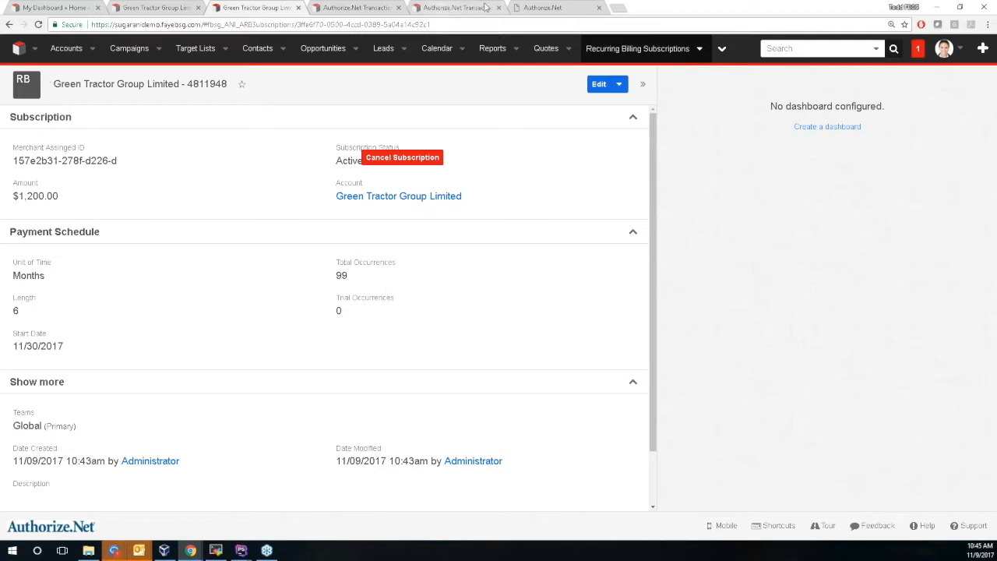
click(537, 7)
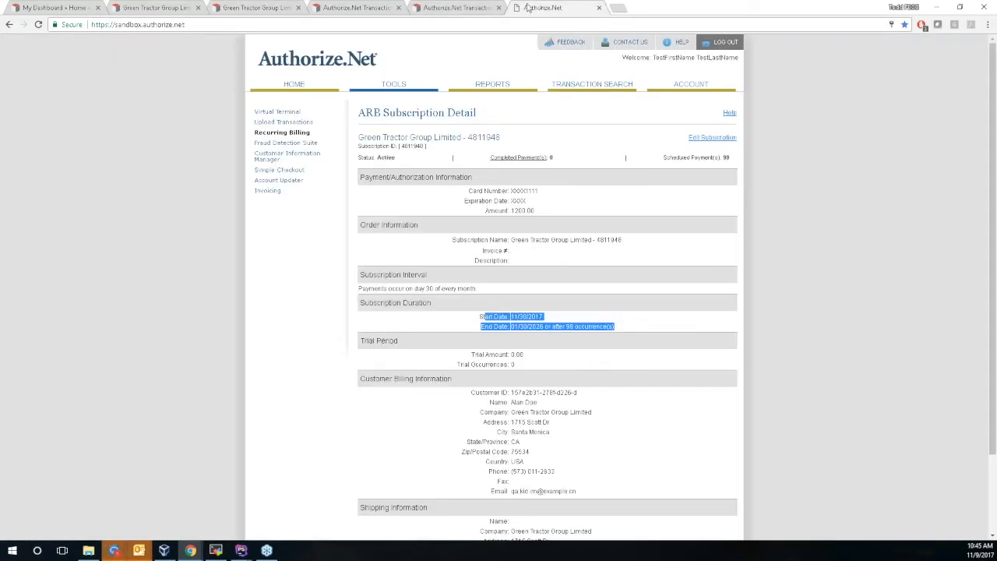
click(241, 7)
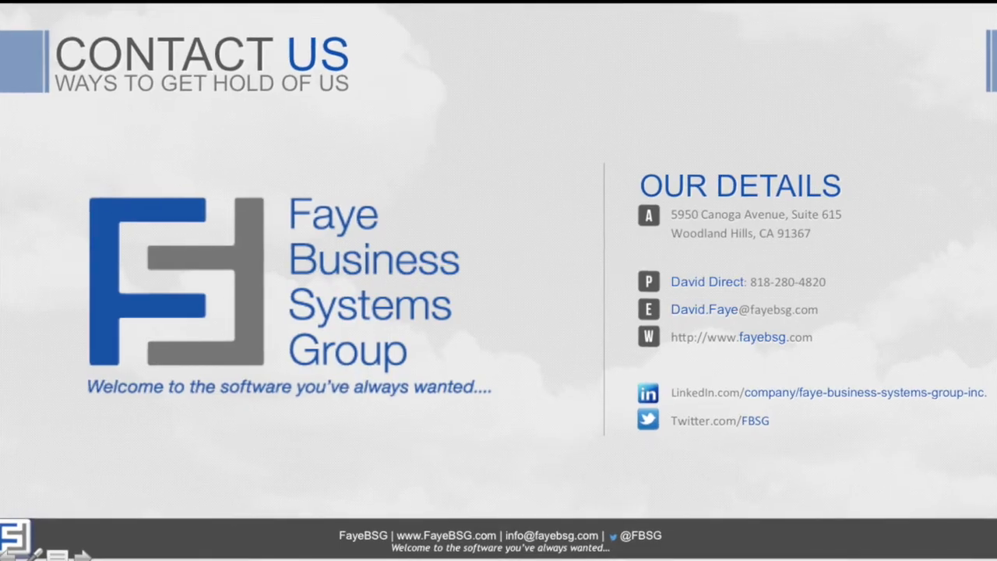